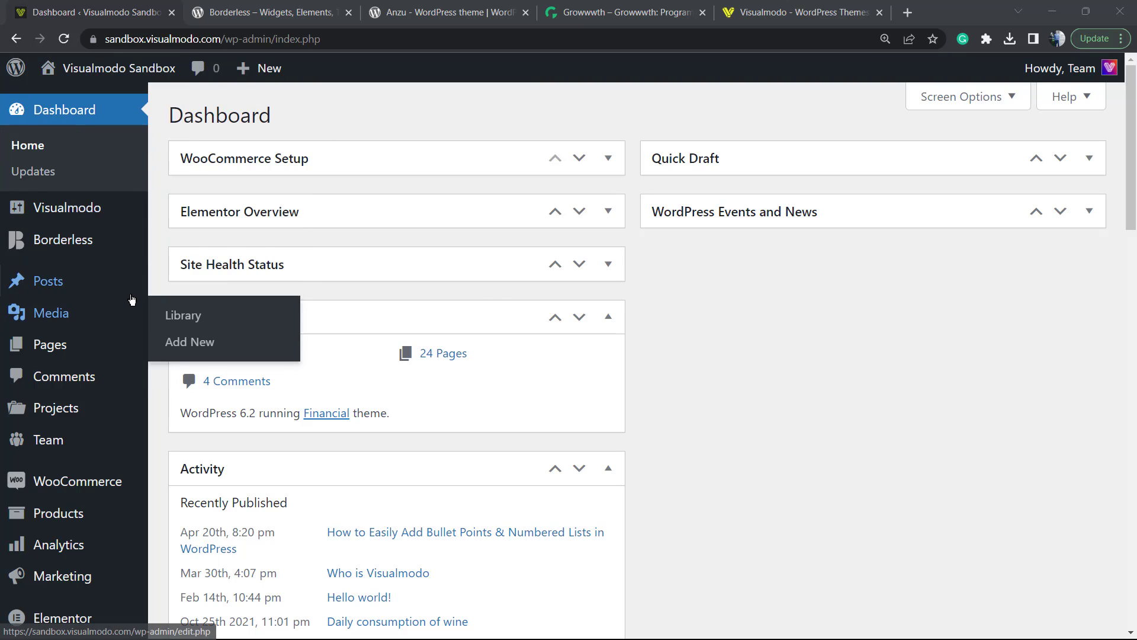
scroll(131, 300, down, 2)
scroll(132, 301, down, 1)
scroll(132, 298, down, 1)
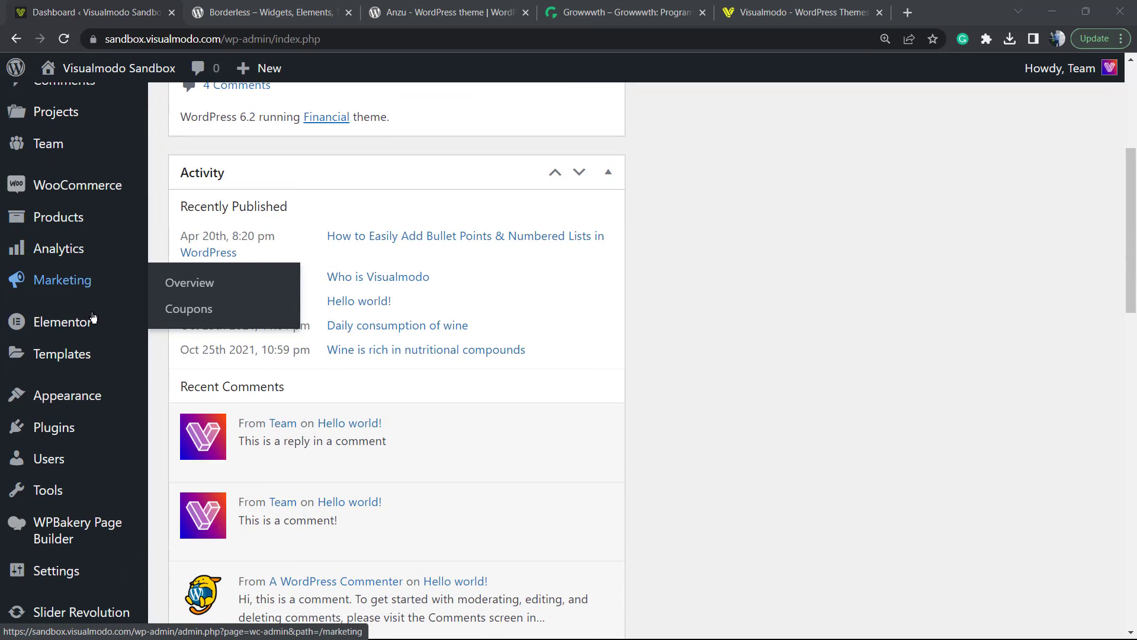
mouse_move(54, 427)
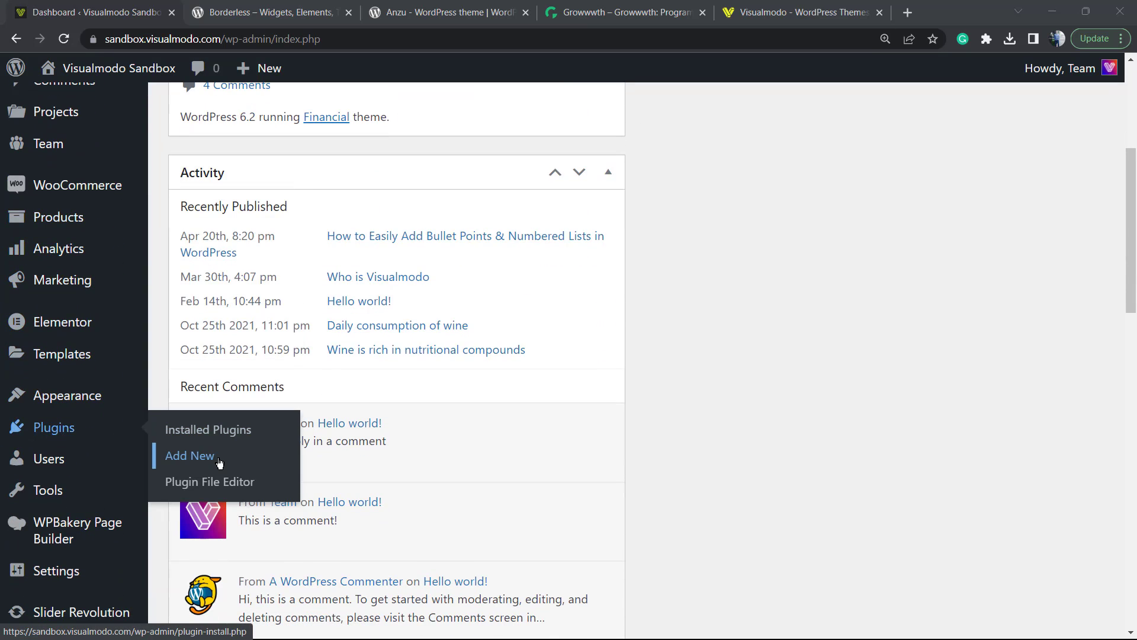
Step: Search Add New Plugins for Better Click To Tweet and install it
click(219, 463)
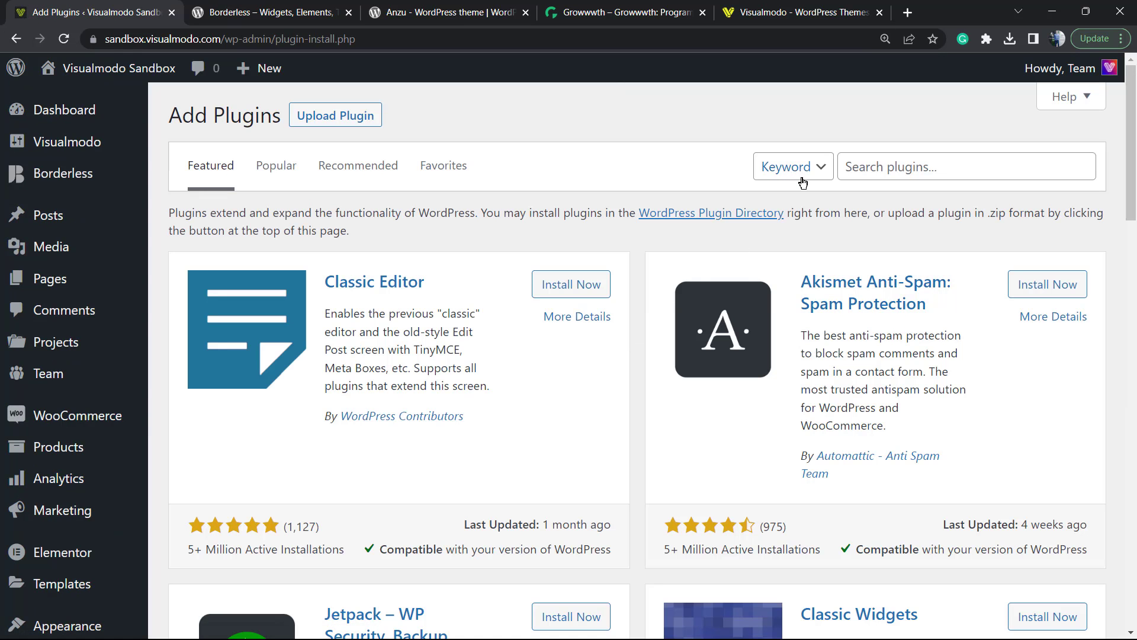
click(928, 172)
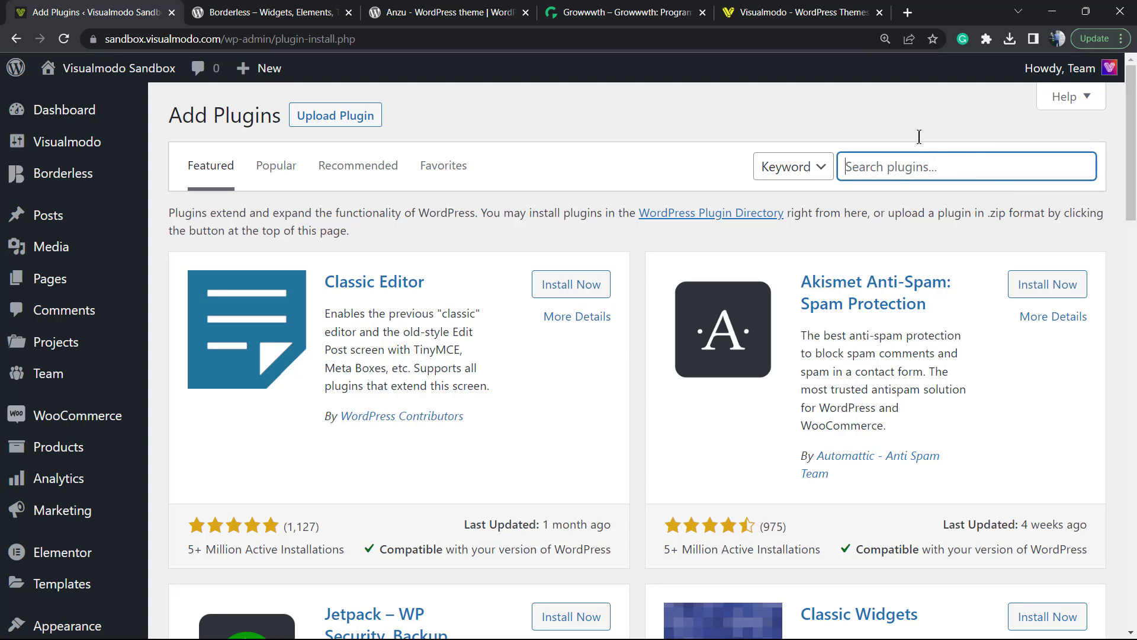
text(Better Click To Tweet)
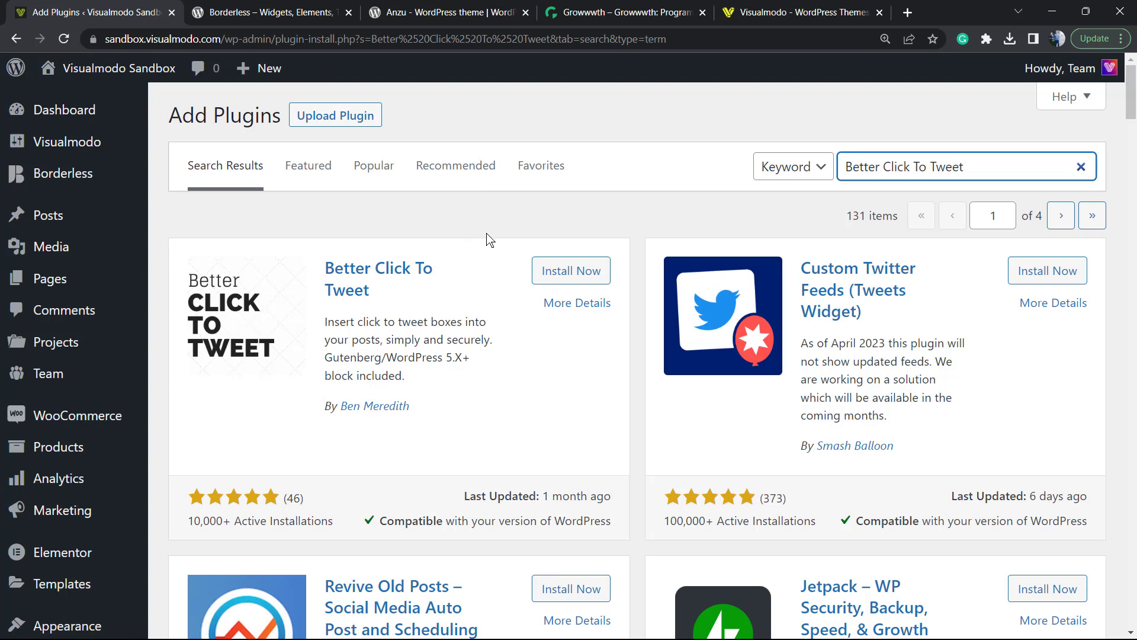
click(555, 276)
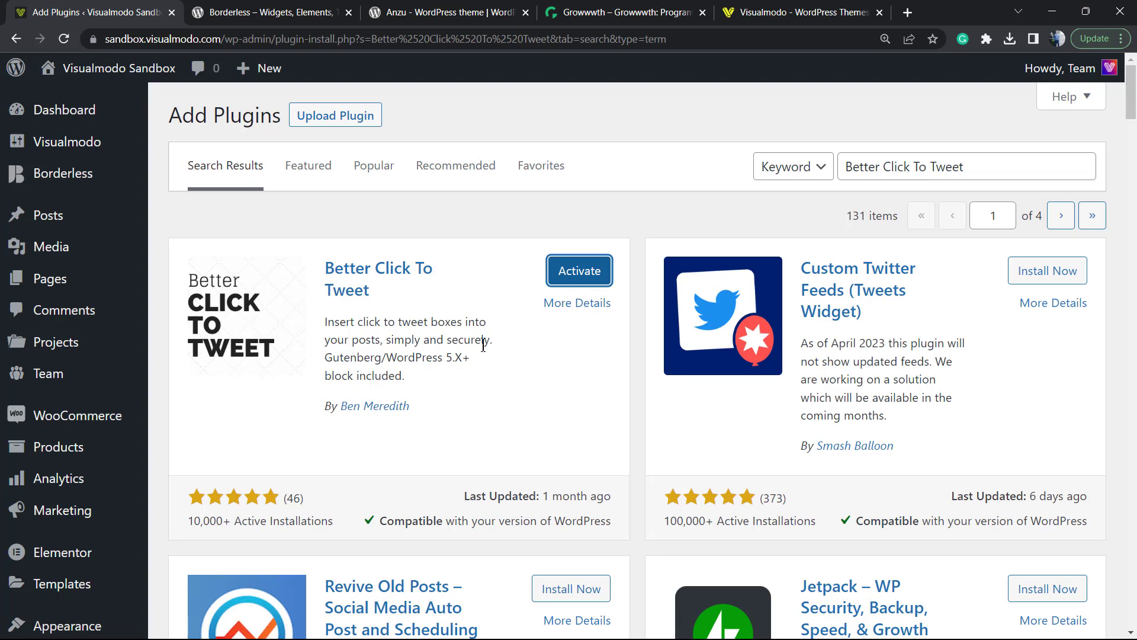
Step: Activate the plugin and set Visualmodo as the default Twitter handle in its setup wizard
click(580, 270)
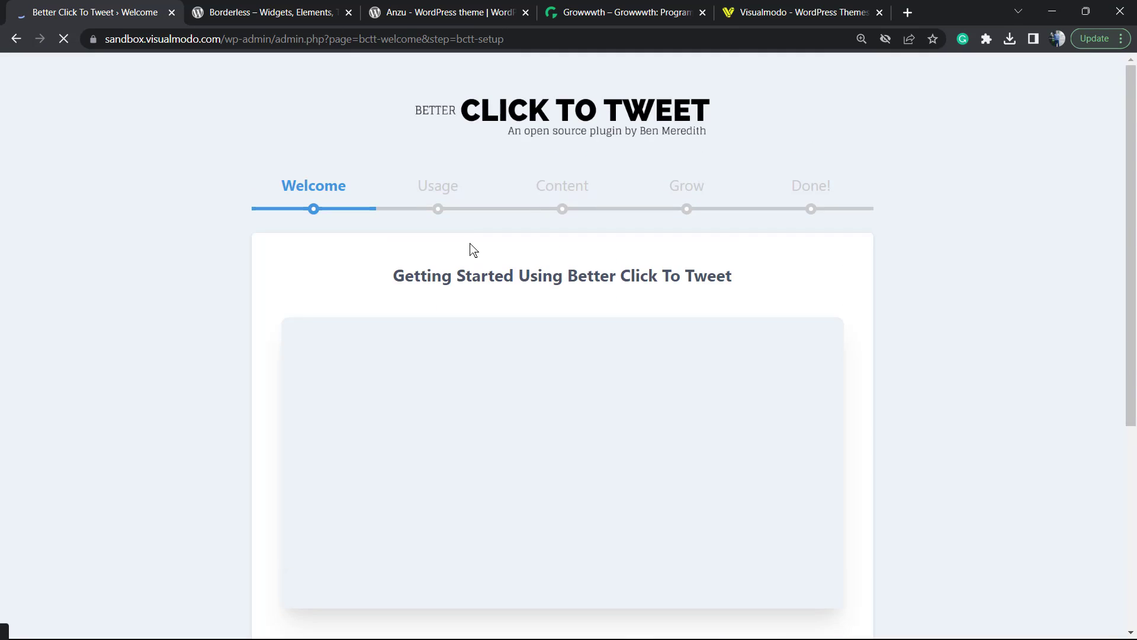
scroll(458, 283, down, 1)
scroll(450, 285, up, 1)
scroll(449, 285, down, 2)
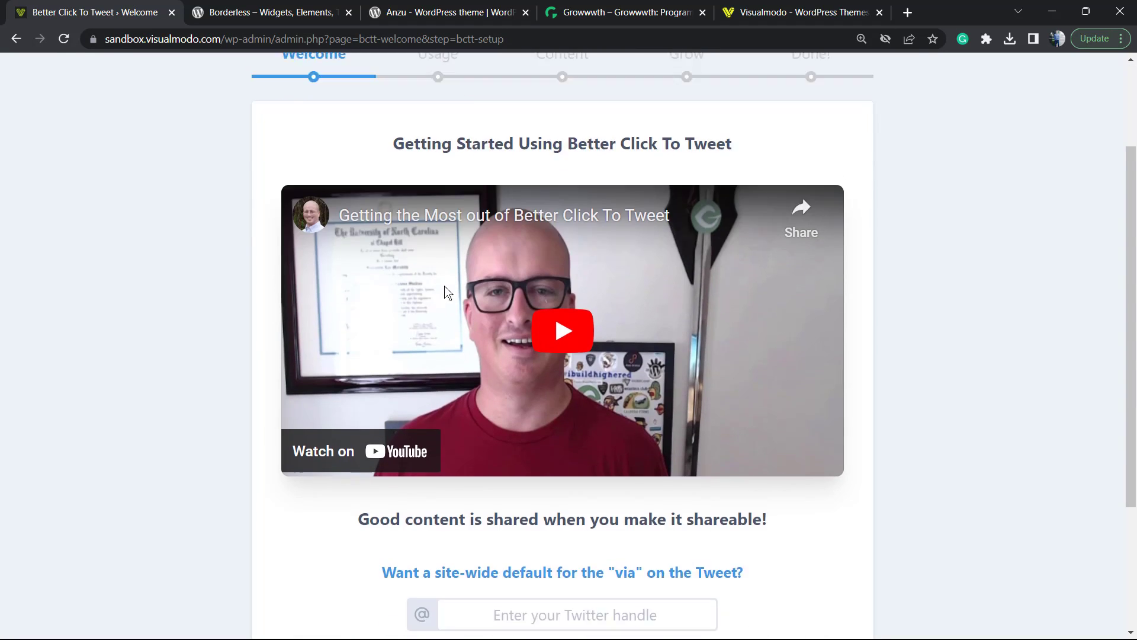
scroll(446, 286, down, 2)
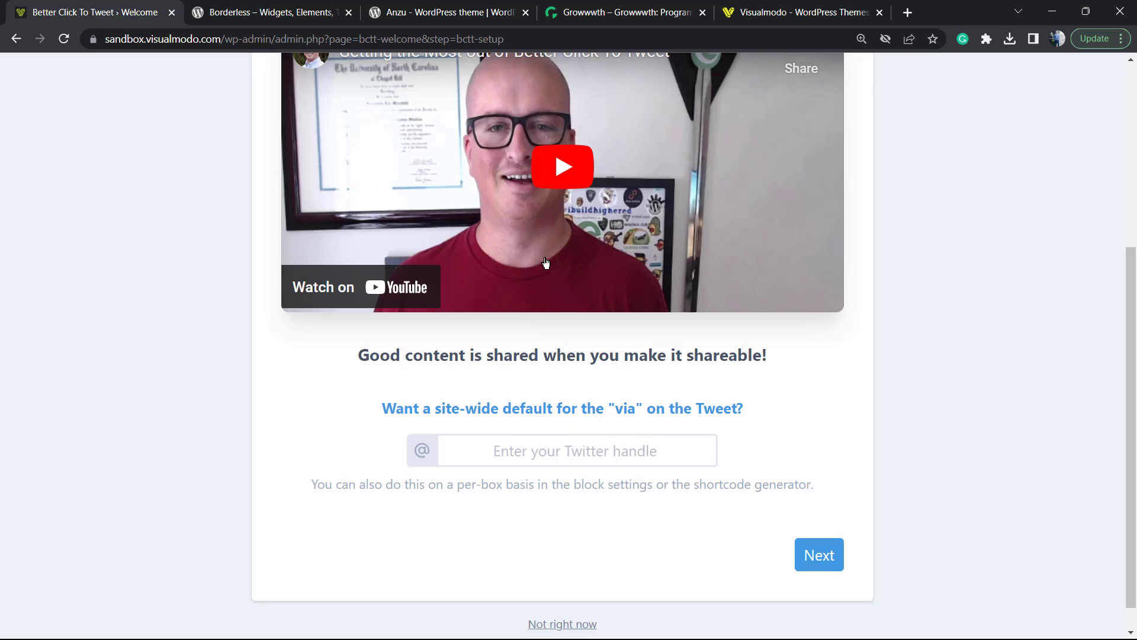
scroll(547, 268, down, 1)
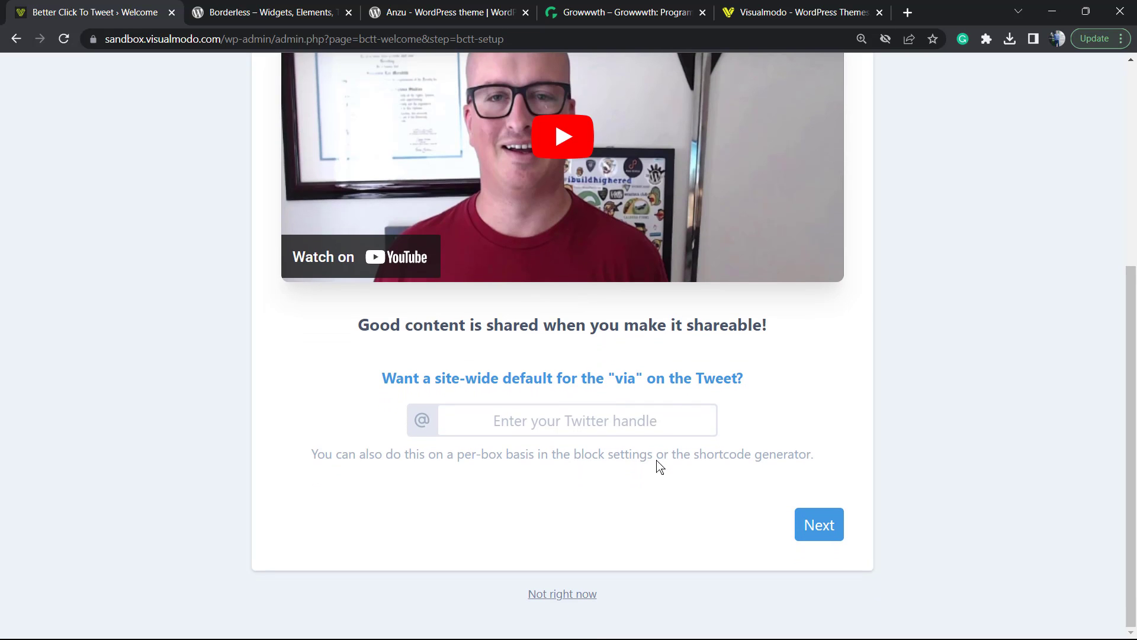
click(613, 421)
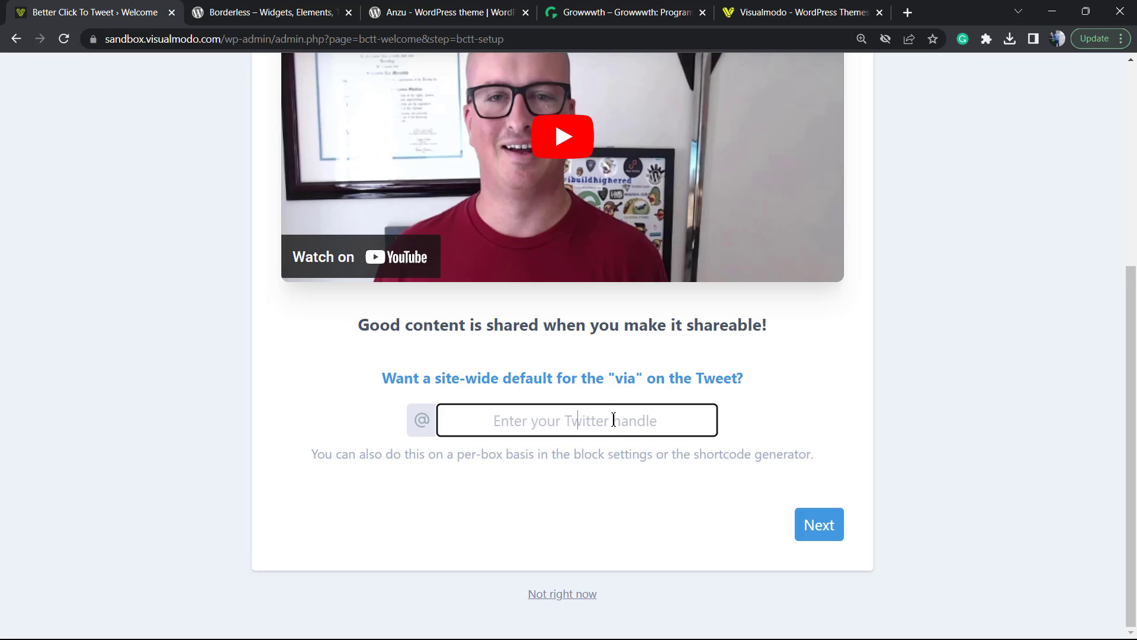
text(Visual)
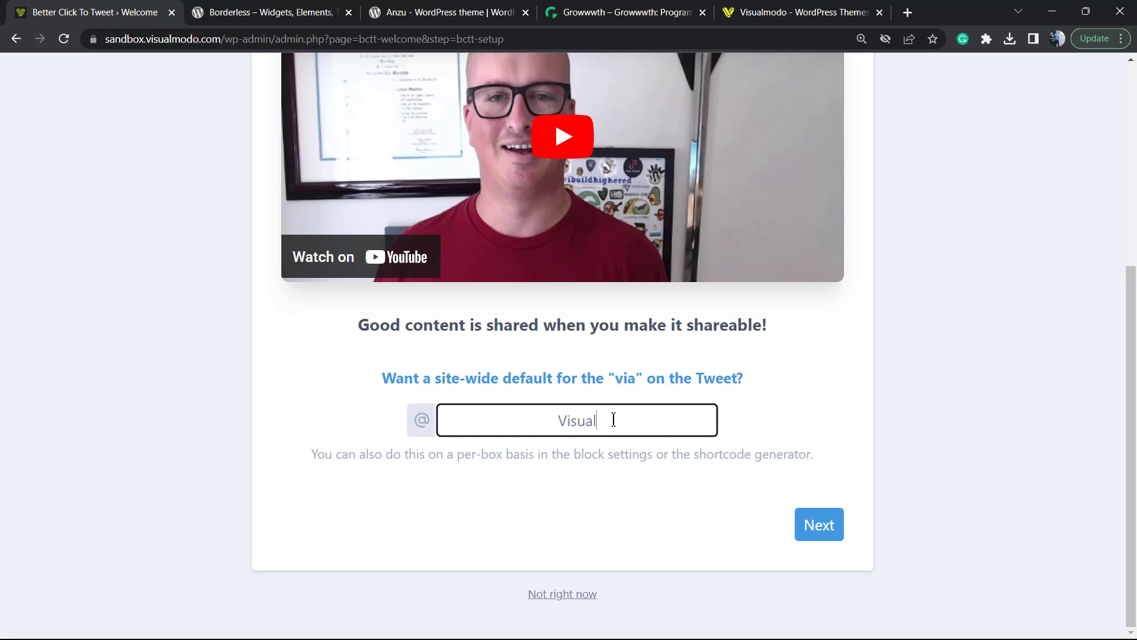
text(modo)
click(803, 527)
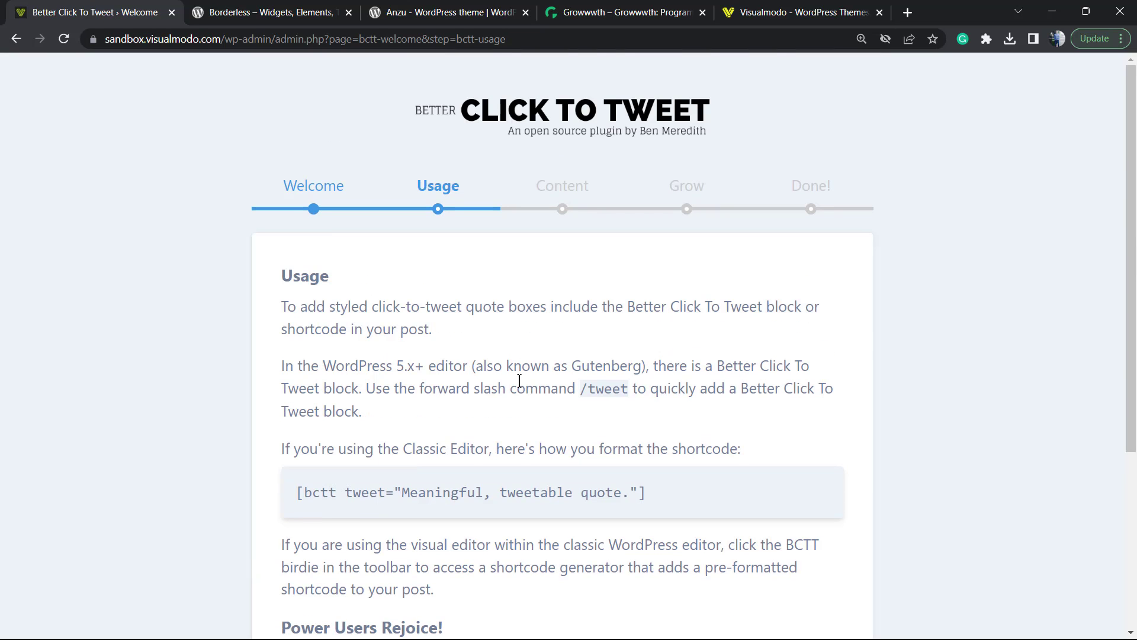
scroll(528, 371, down, 2)
scroll(528, 370, down, 1)
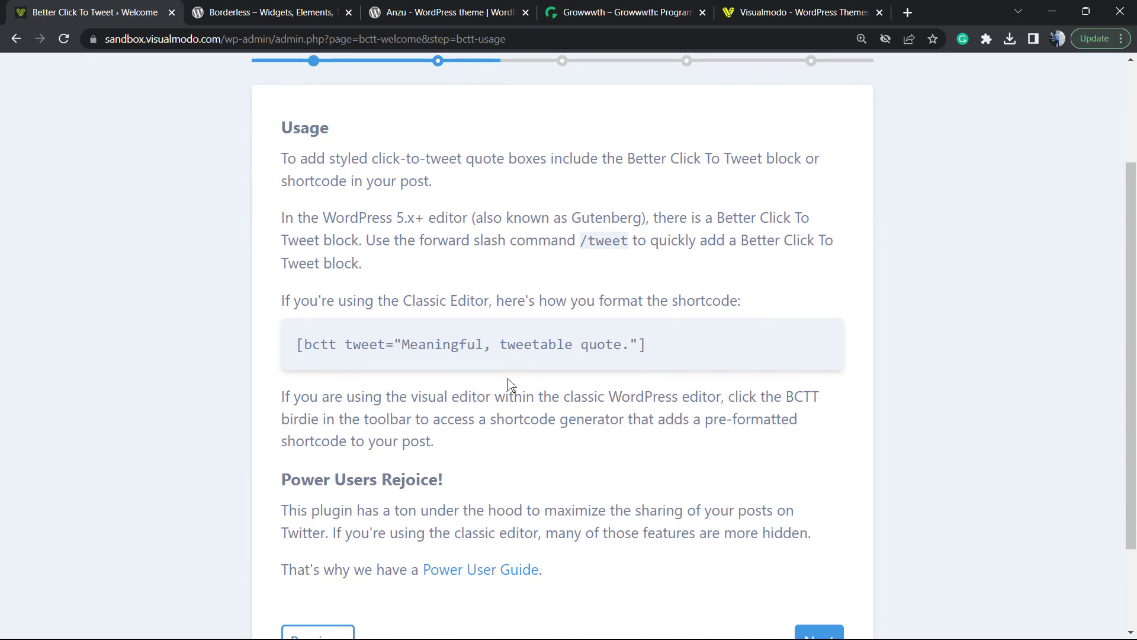
Step: Advance through the Usage, Content and Grow wizard steps and finish the setup
triple_click(406, 344)
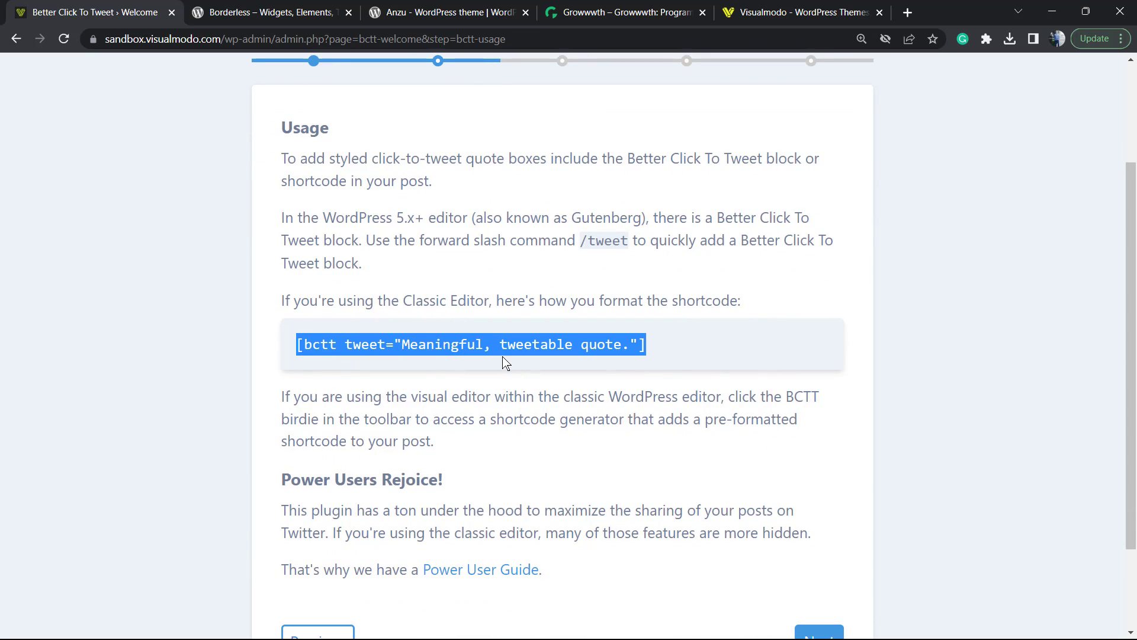
scroll(502, 360, down, 2)
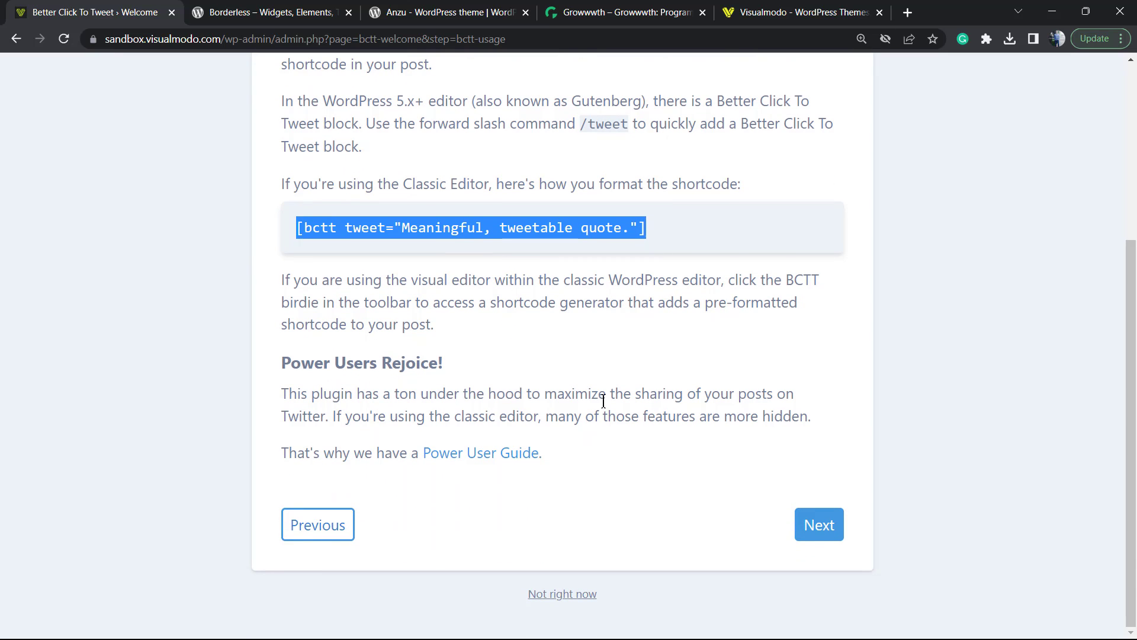
click(815, 524)
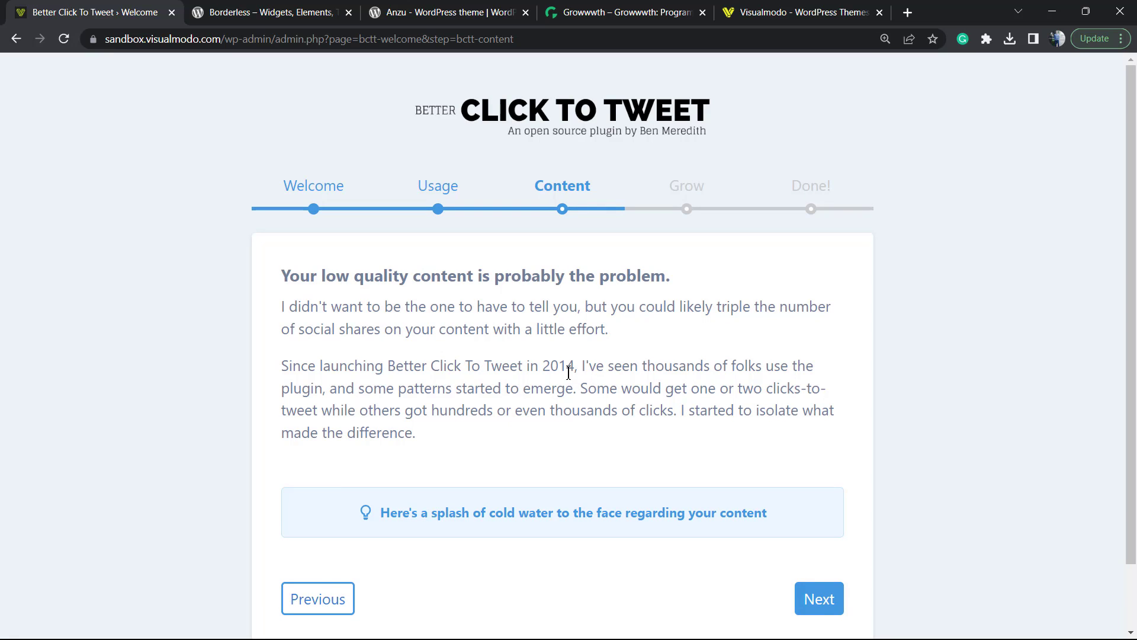
triple_click(429, 321)
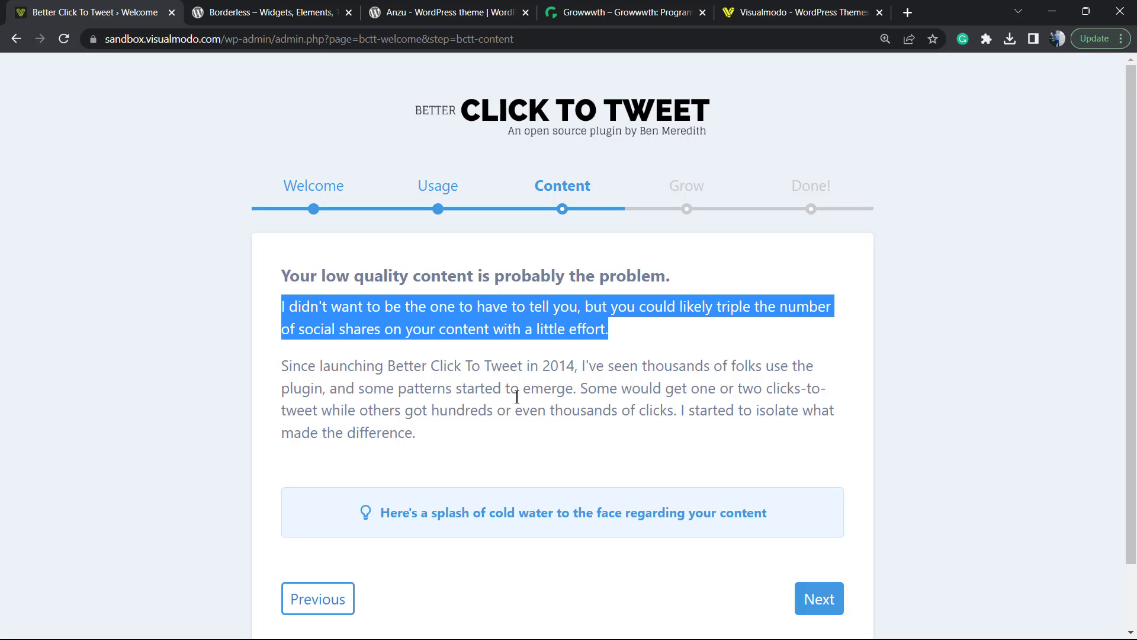
triple_click(485, 401)
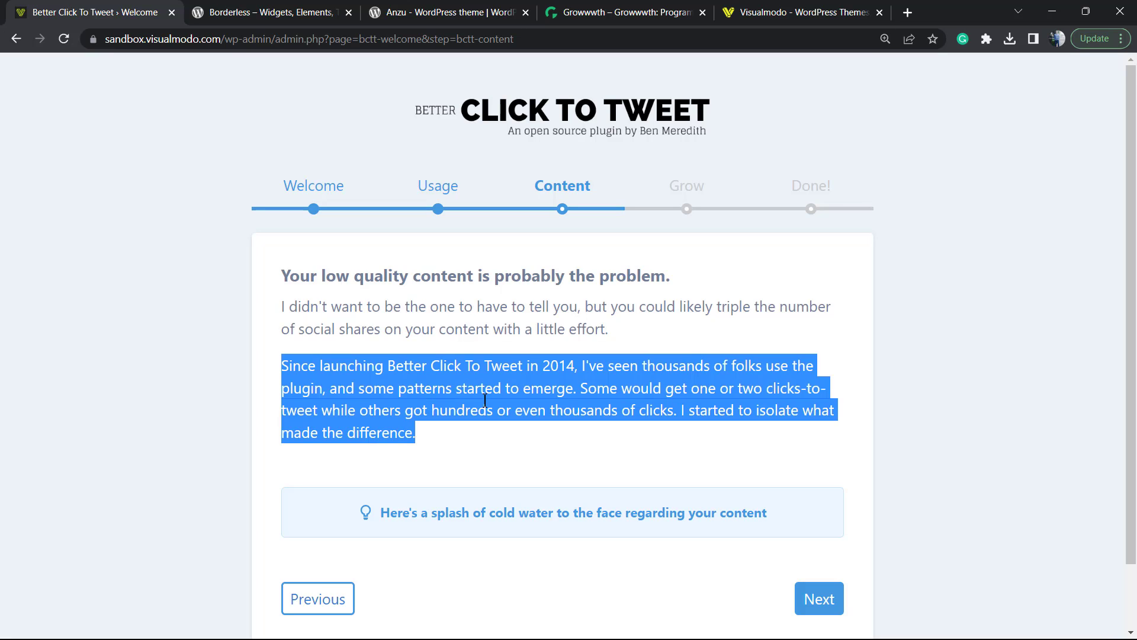
scroll(497, 398, down, 1)
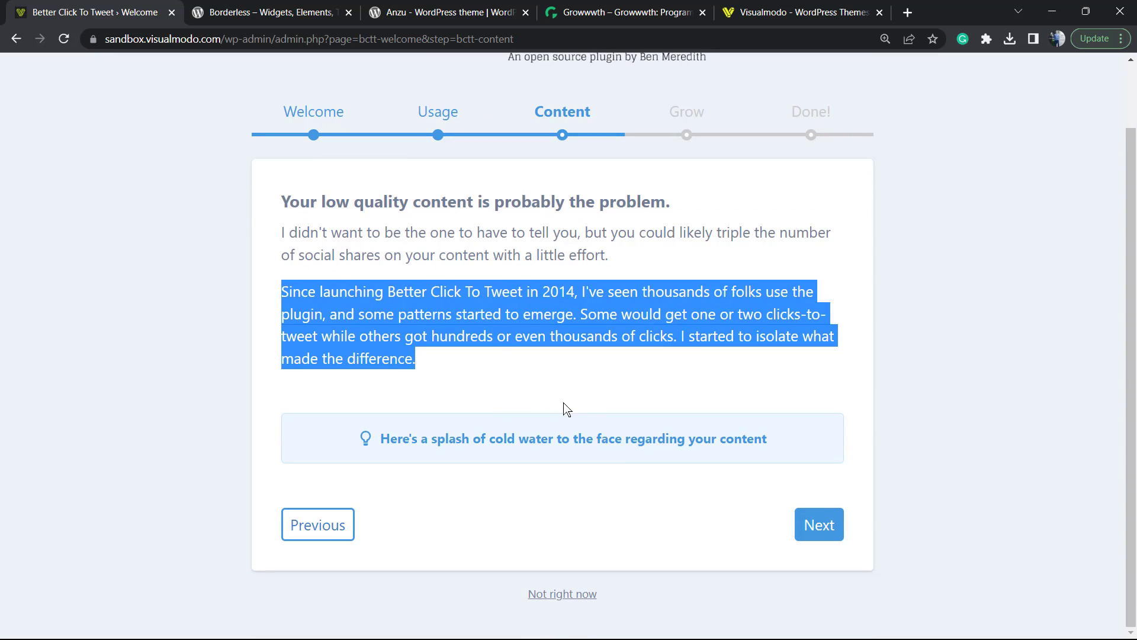
scroll(595, 409, up, 1)
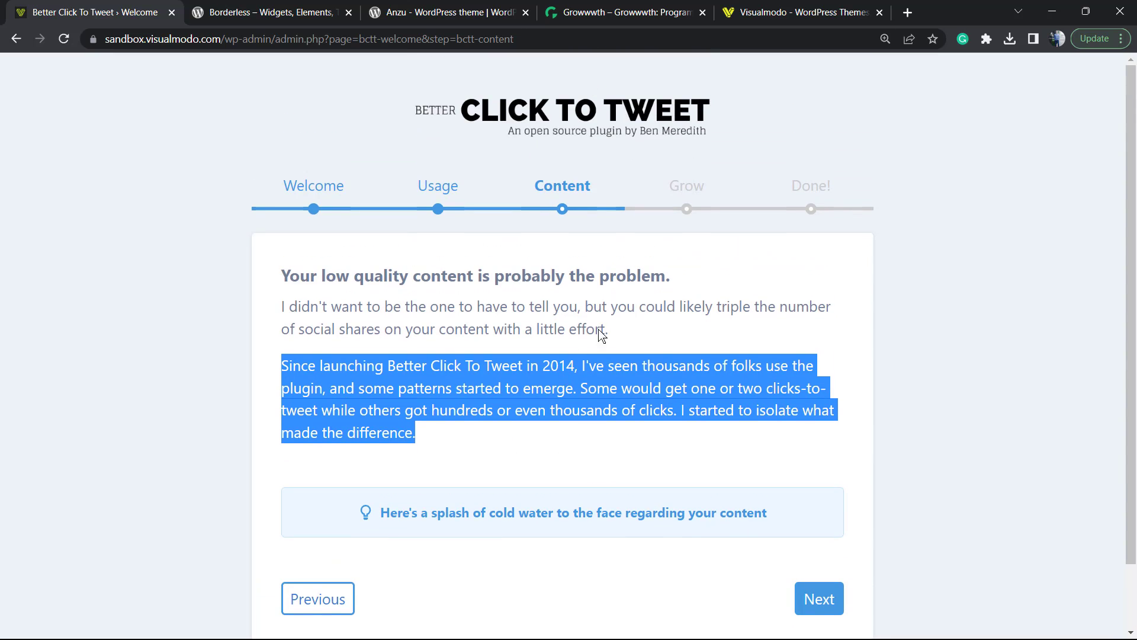
click(814, 590)
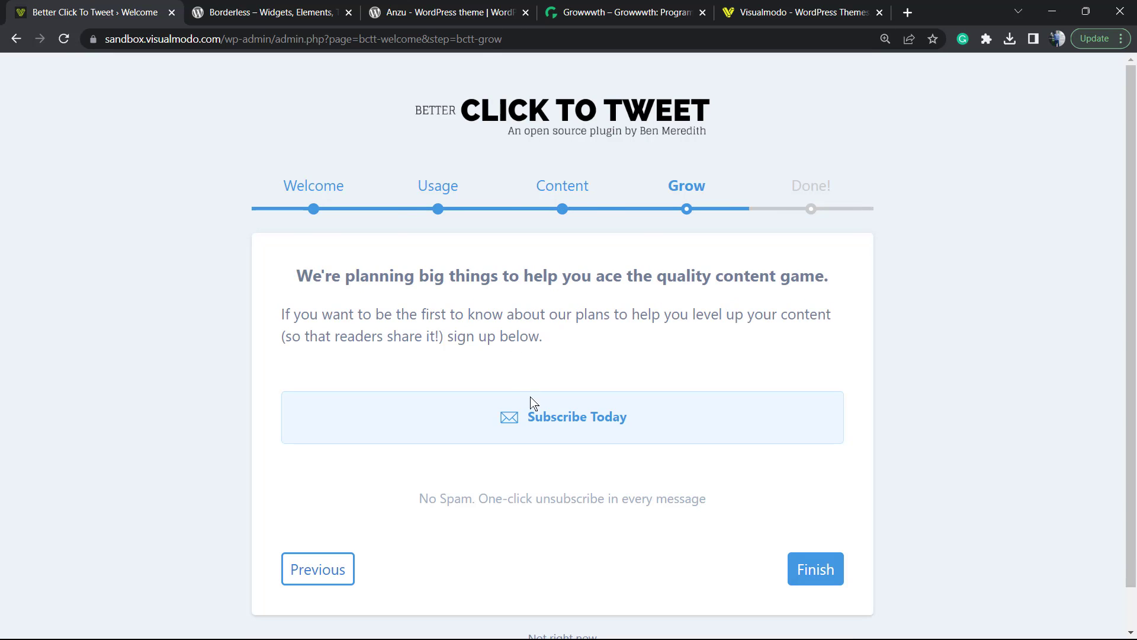
scroll(544, 402, down, 1)
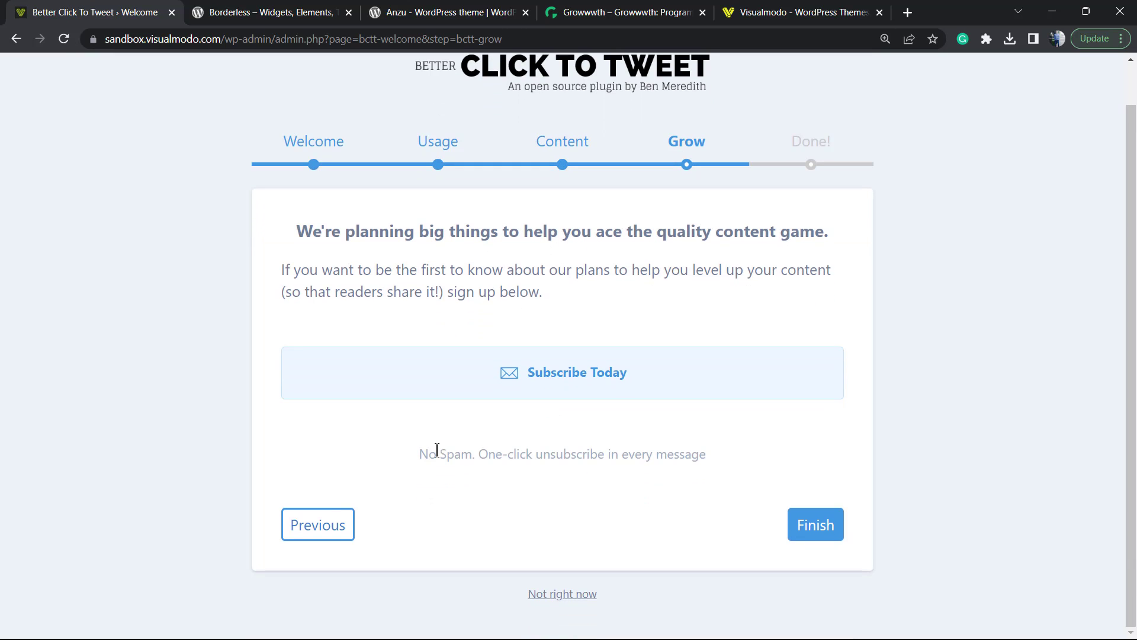
click(803, 528)
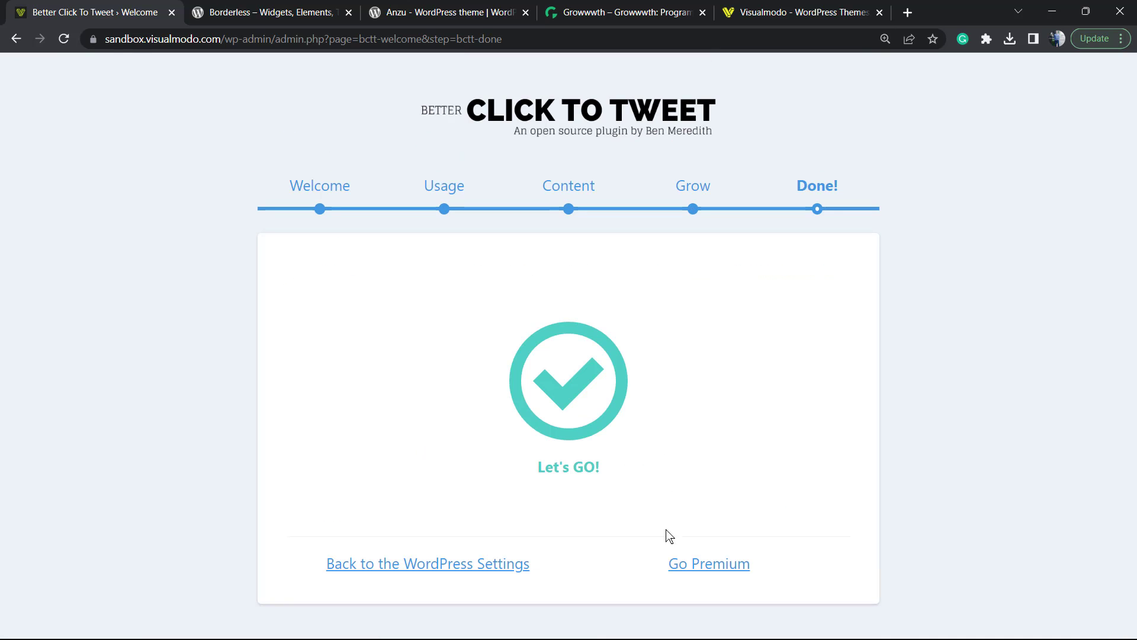
Step: Go to the plugin's settings page and leave 'Use Short URL?' unchecked
click(404, 568)
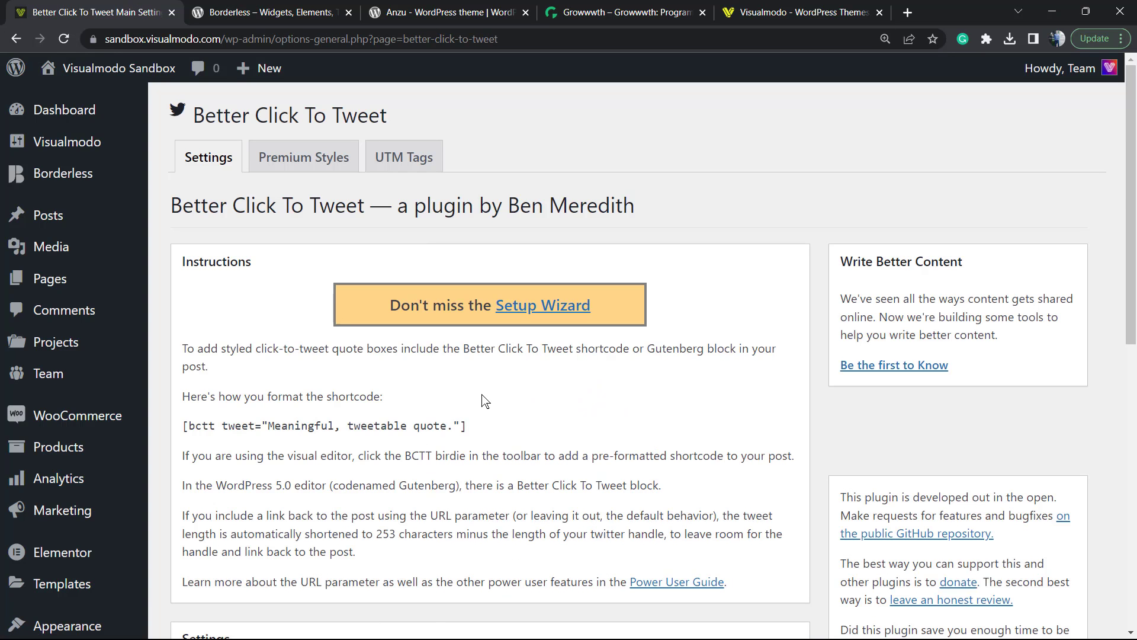
scroll(284, 311, down, 1)
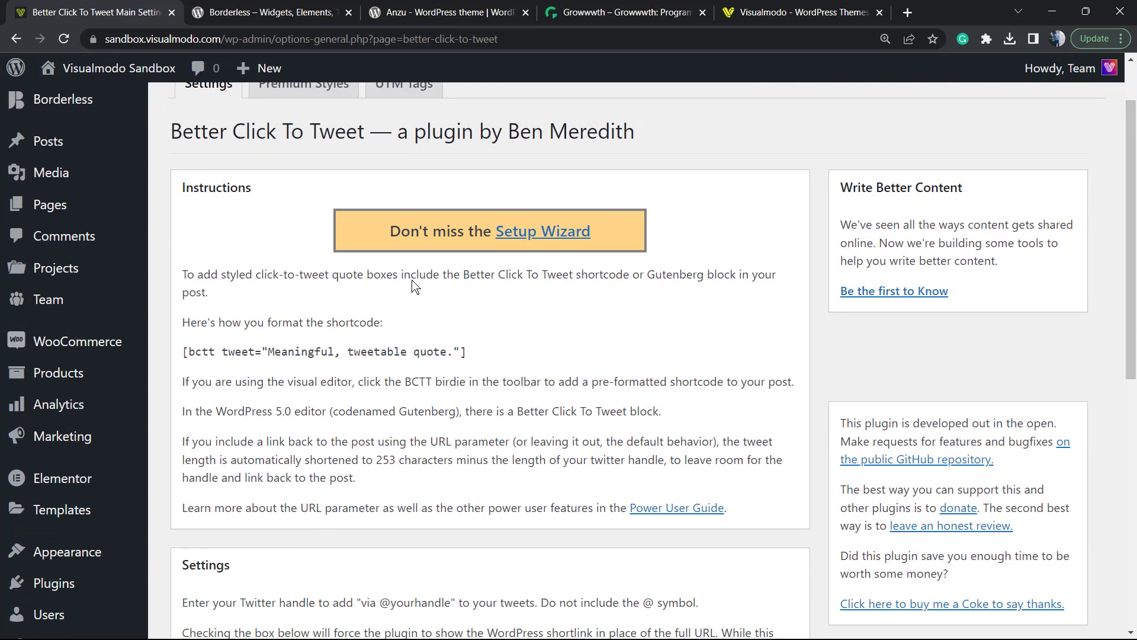
scroll(425, 229, down, 2)
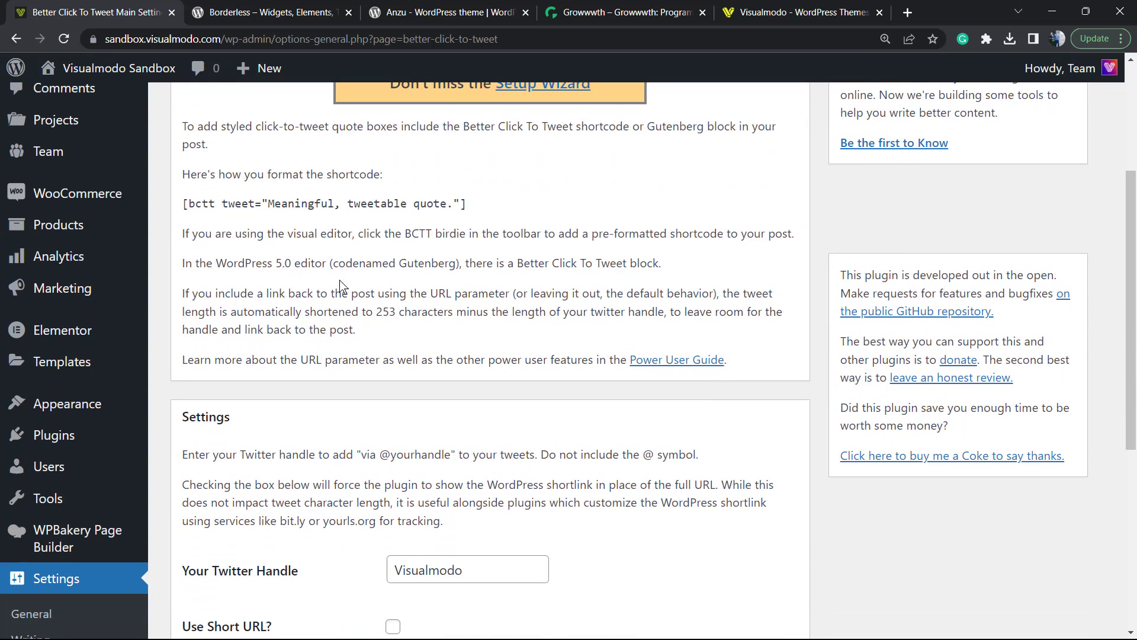
scroll(337, 282, down, 1)
scroll(302, 267, down, 2)
scroll(300, 265, down, 1)
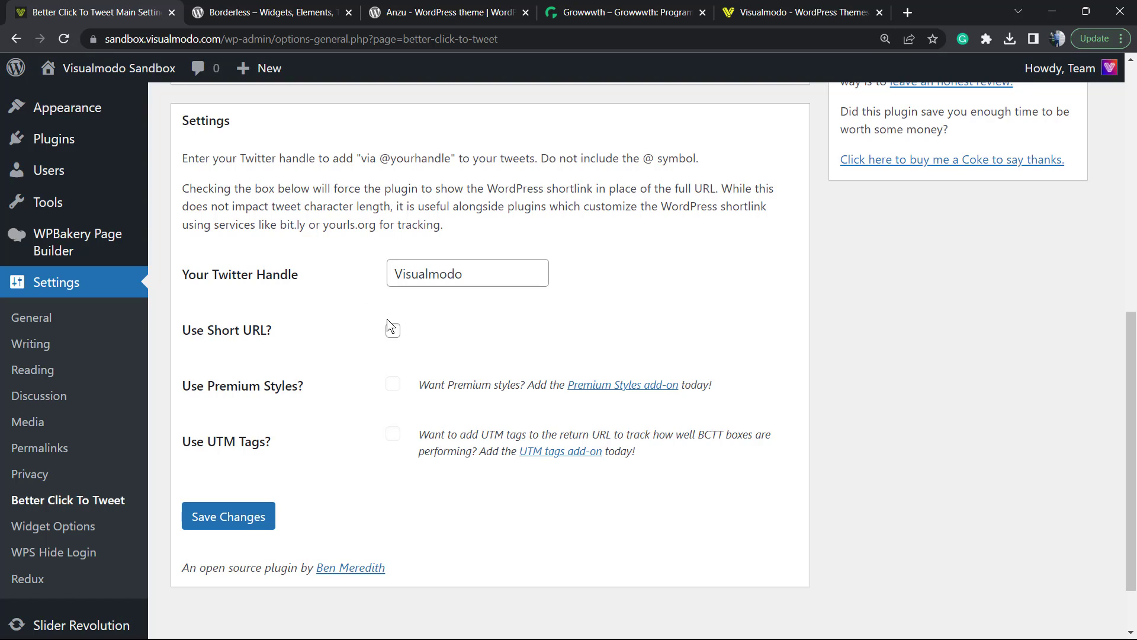
triple_click(228, 330)
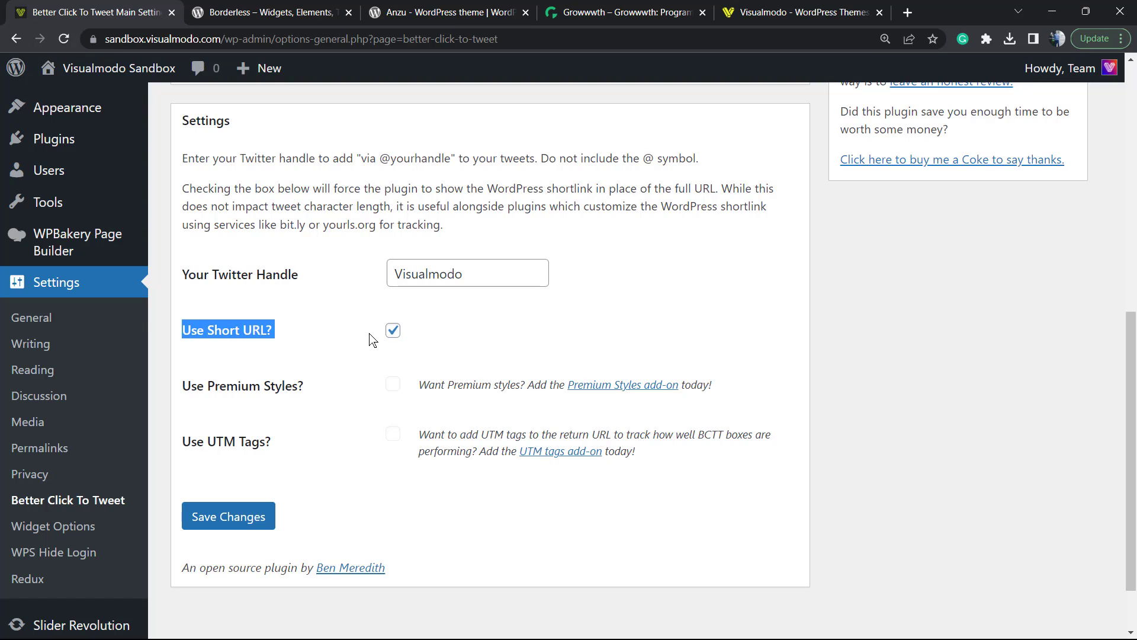
click(392, 329)
scroll(422, 317, down, 1)
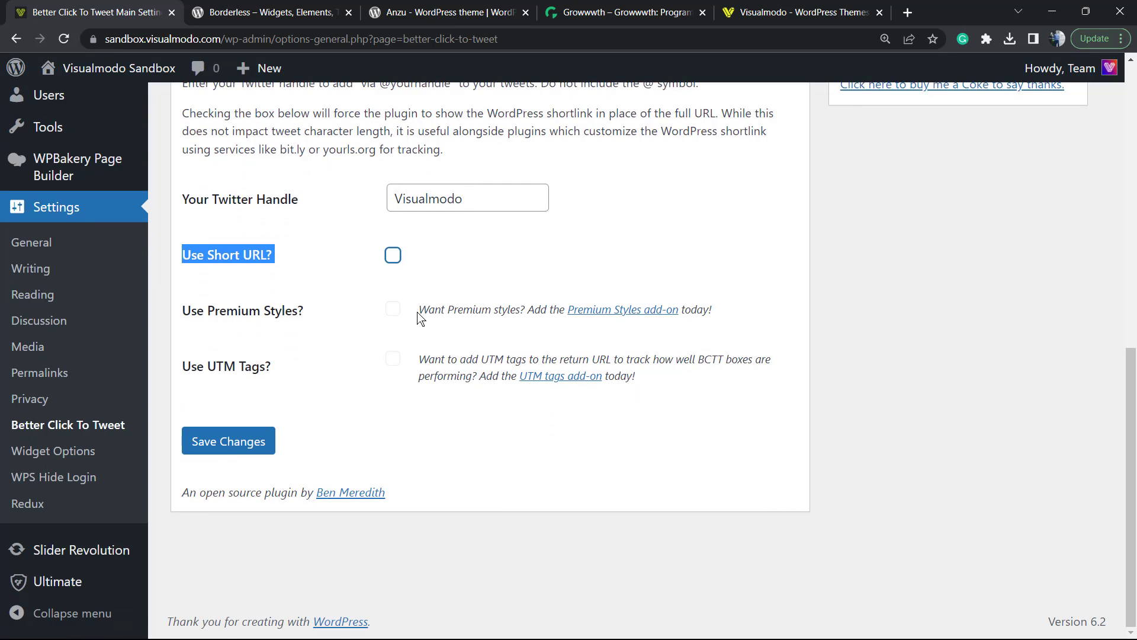
scroll(356, 333, up, 2)
scroll(345, 333, down, 2)
scroll(421, 294, up, 2)
scroll(341, 174, up, 4)
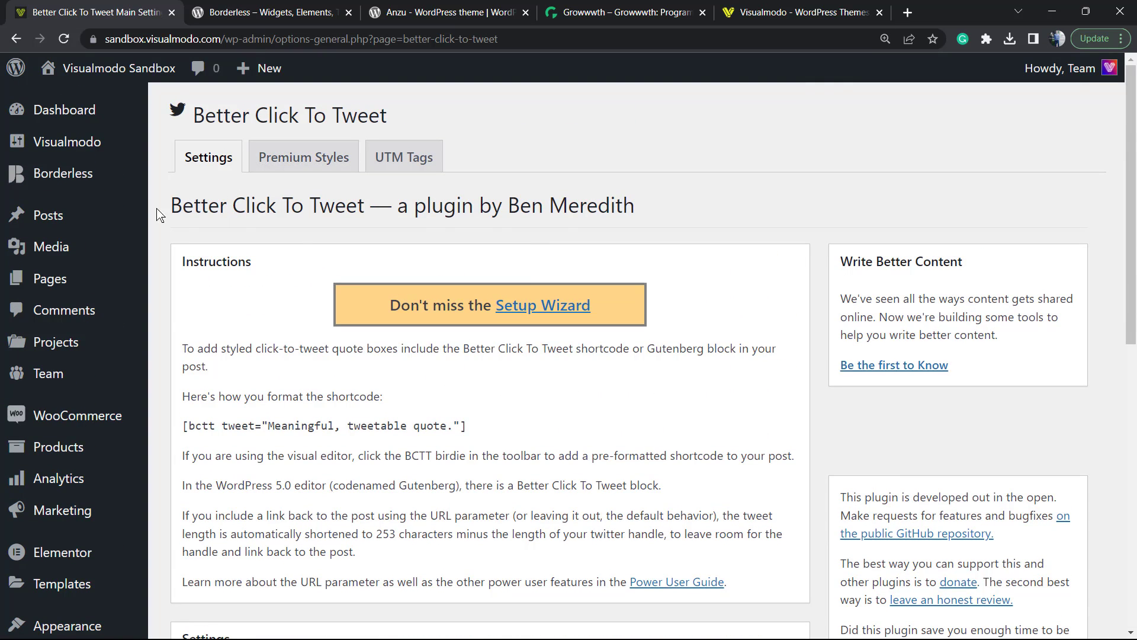
Step: Edit the Who Is Visualmodo post and add an empty block after paragraph two, copying the 'Each theme is designed' sentence
click(48, 215)
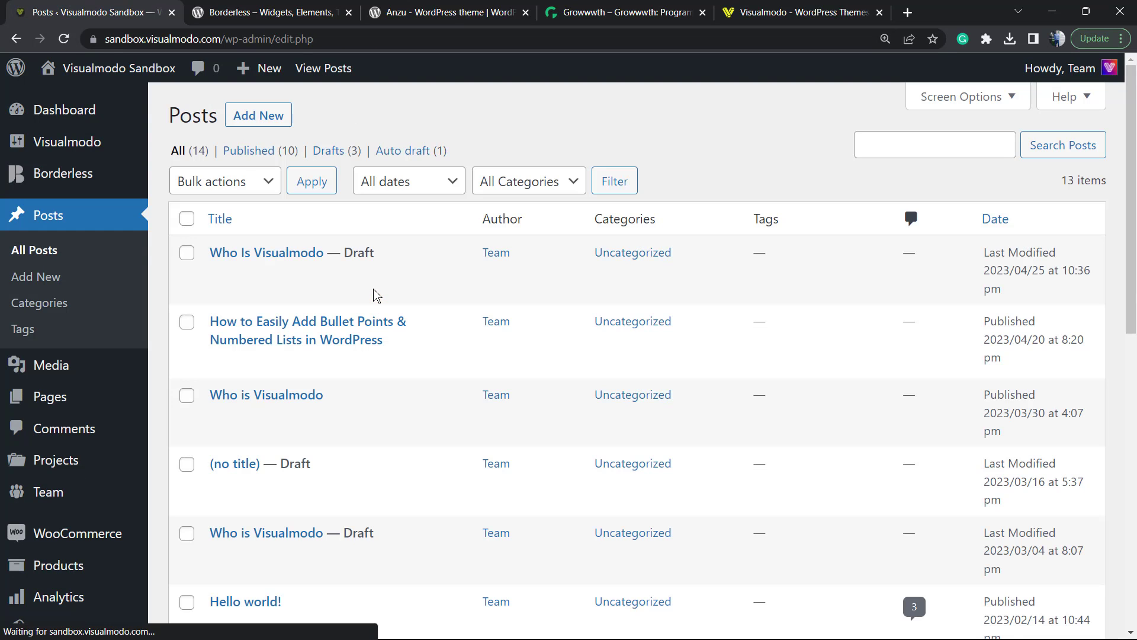
click(301, 253)
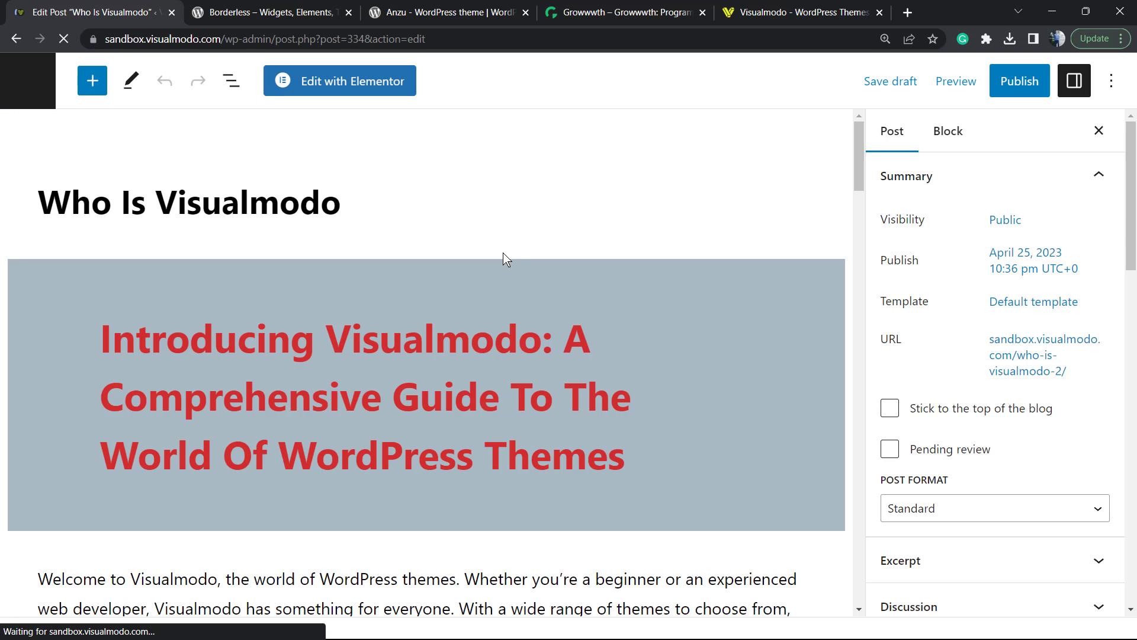
scroll(462, 272, down, 4)
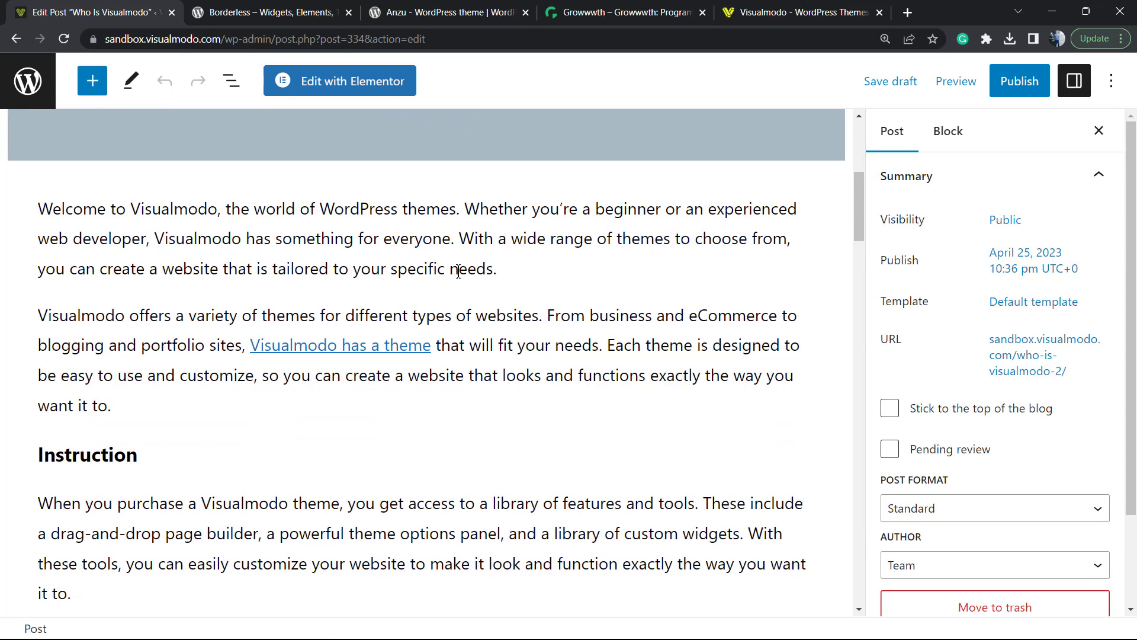
scroll(457, 271, down, 1)
click(219, 329)
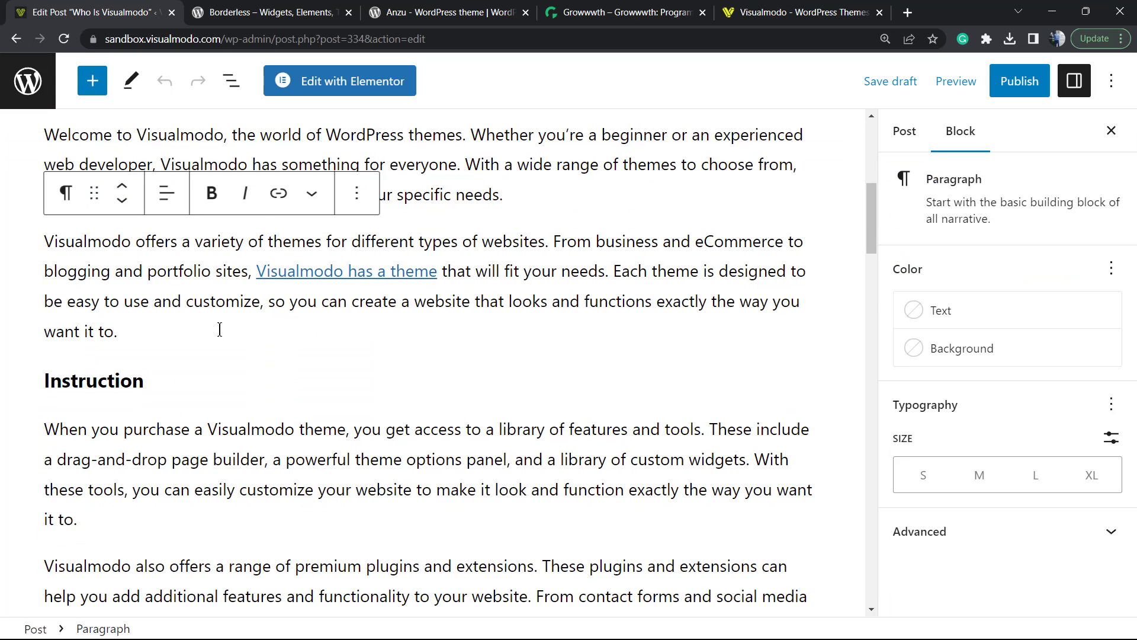
key(Return)
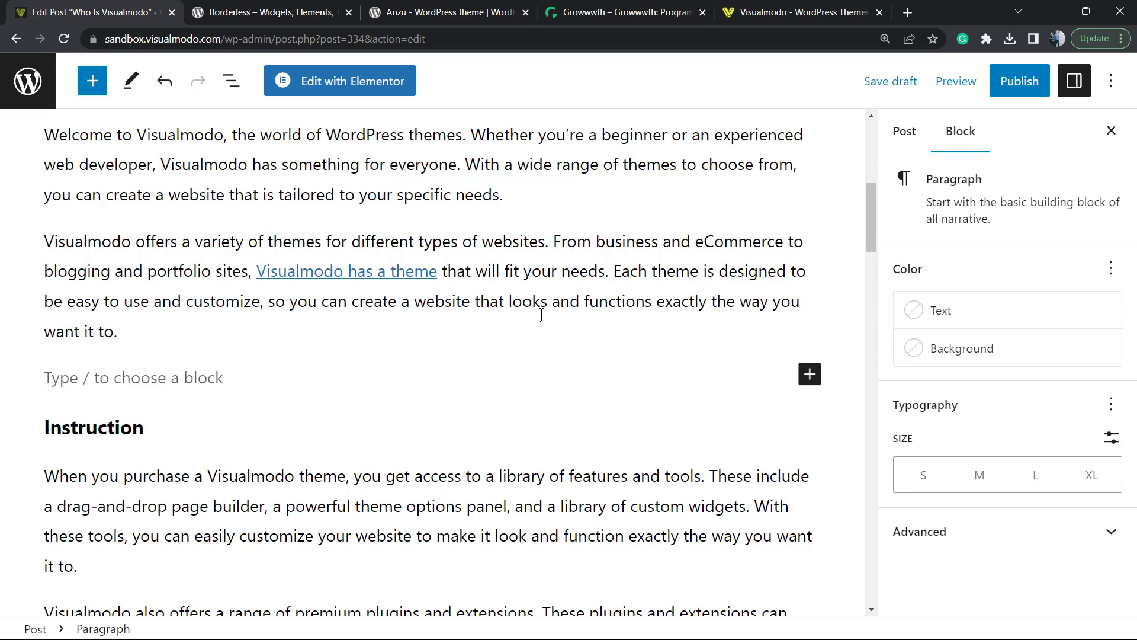
drag(613, 271, 203, 328)
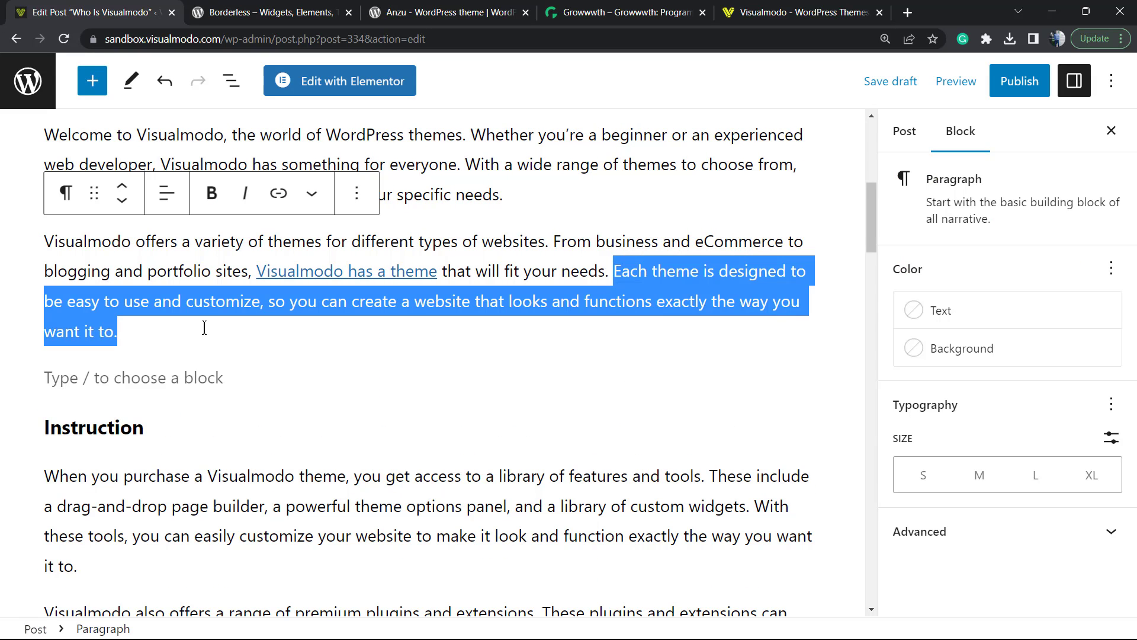
click(248, 369)
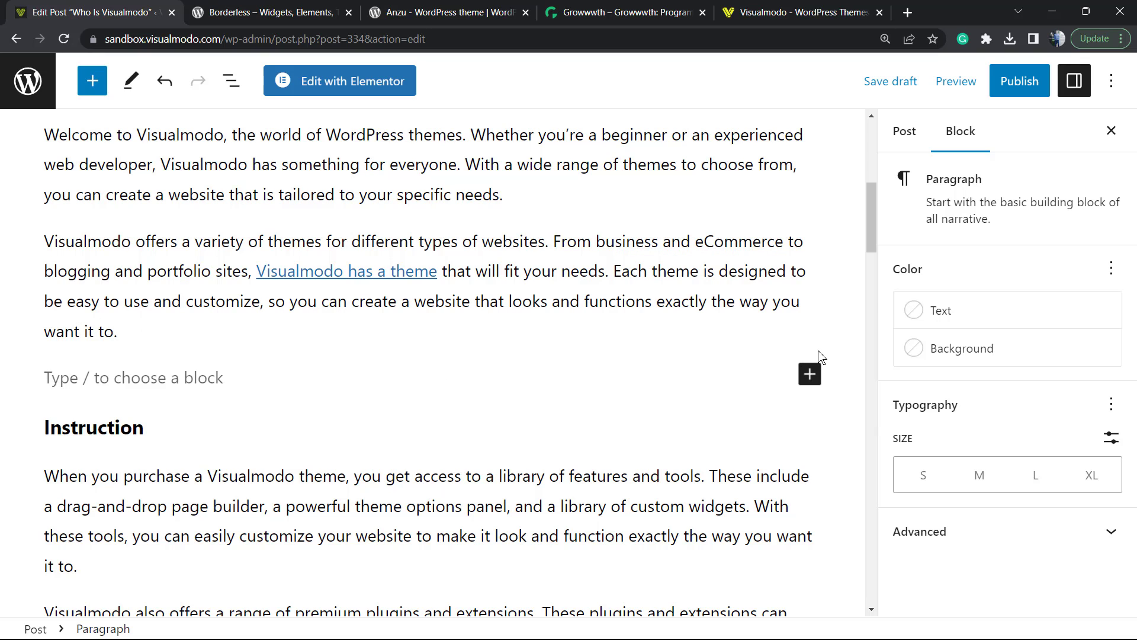
Step: Insert a Better Click to Tweet block and paste the copied sentence as its quote
click(809, 373)
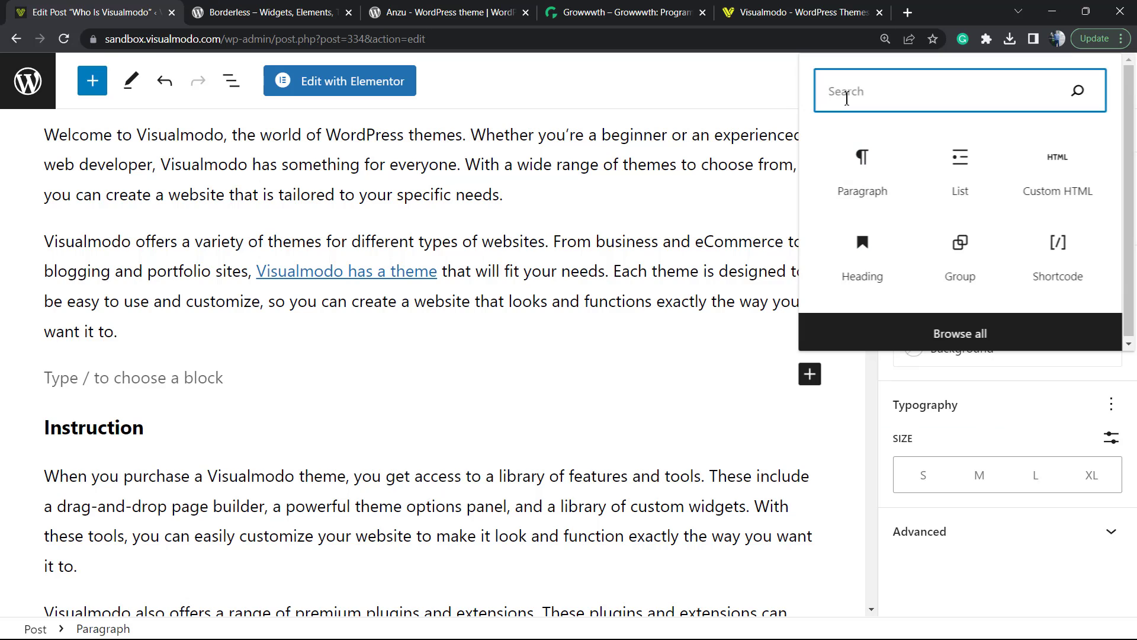
text(tw)
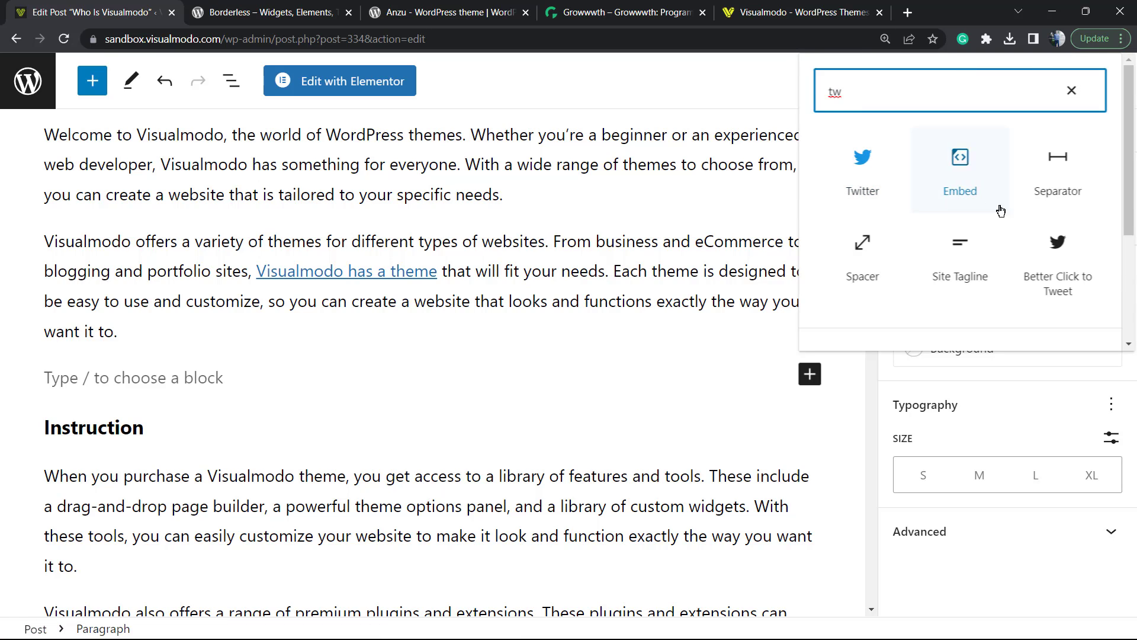
click(1043, 260)
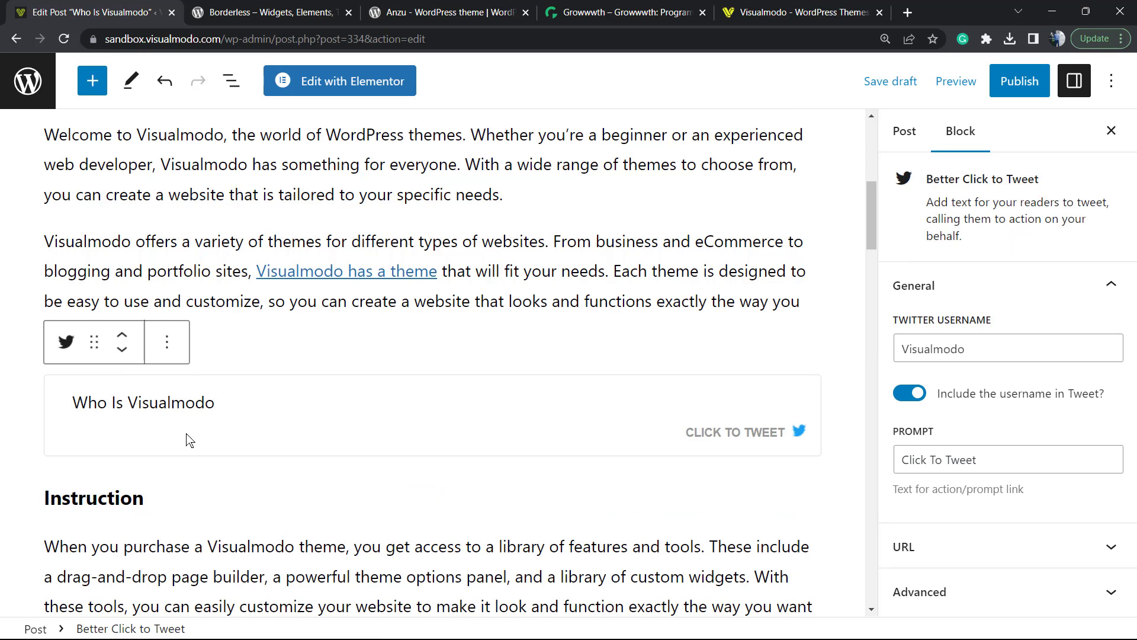
triple_click(274, 407)
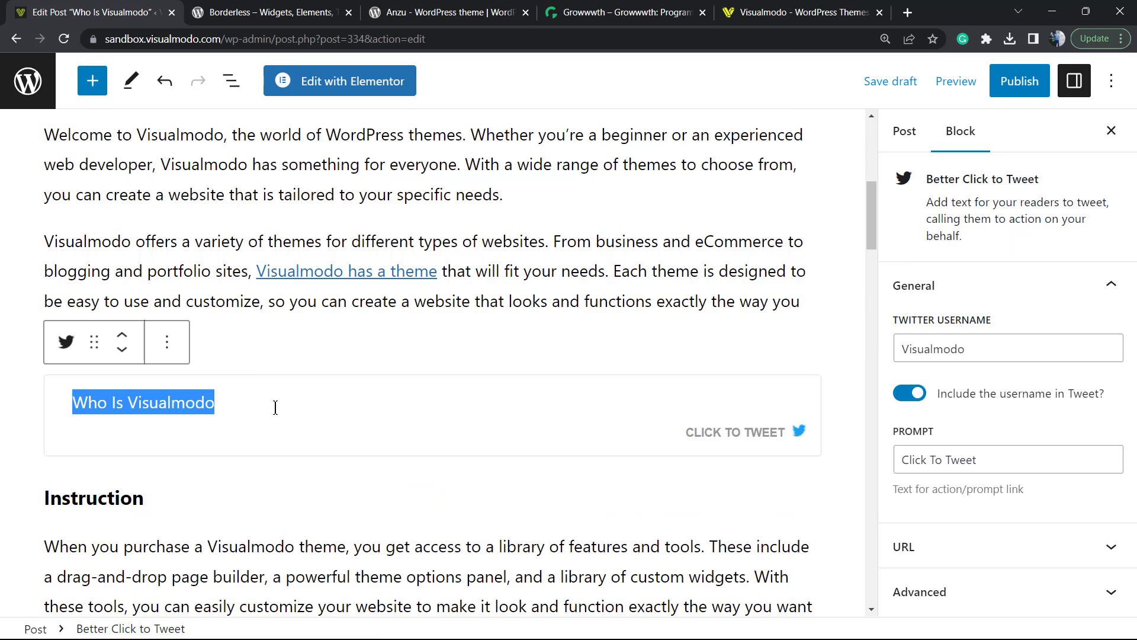
text(Each theme is designed to be easy to use and customize, so you can create a website that looks and functions exactly the way you want it to.)
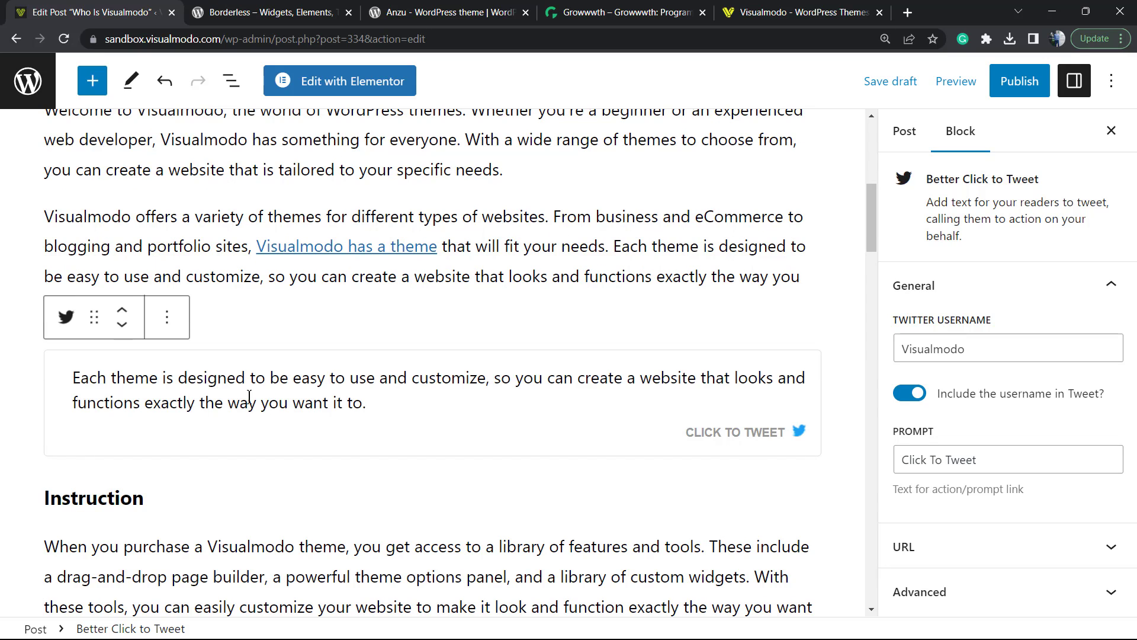
Step: Publish the Who Is Visualmodo post
triple_click(248, 397)
click(168, 318)
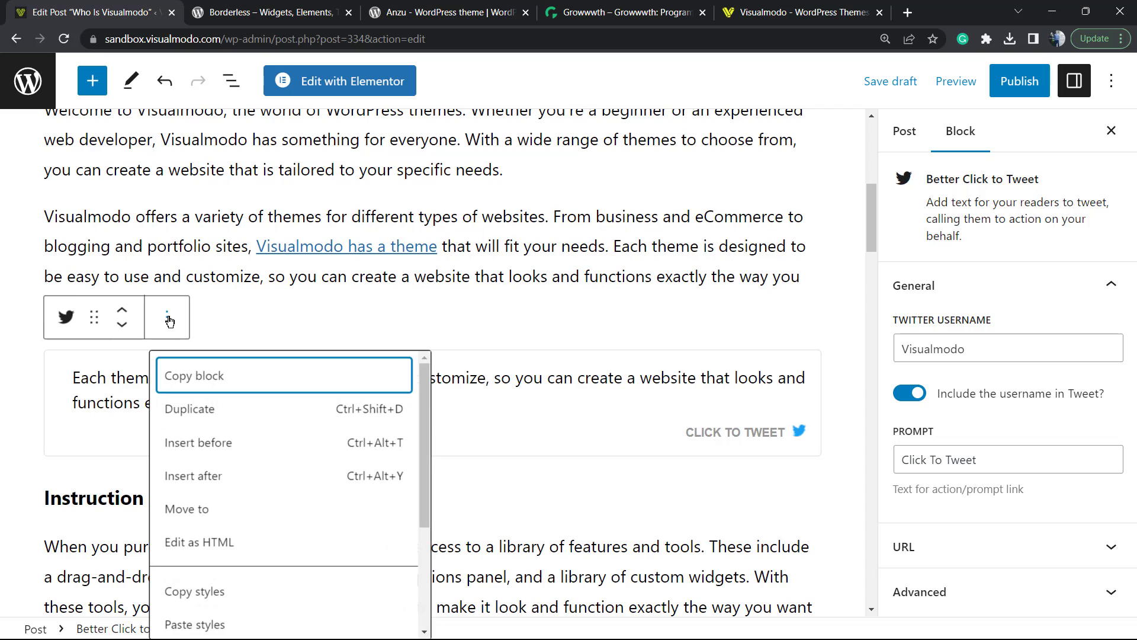
click(168, 318)
click(1004, 89)
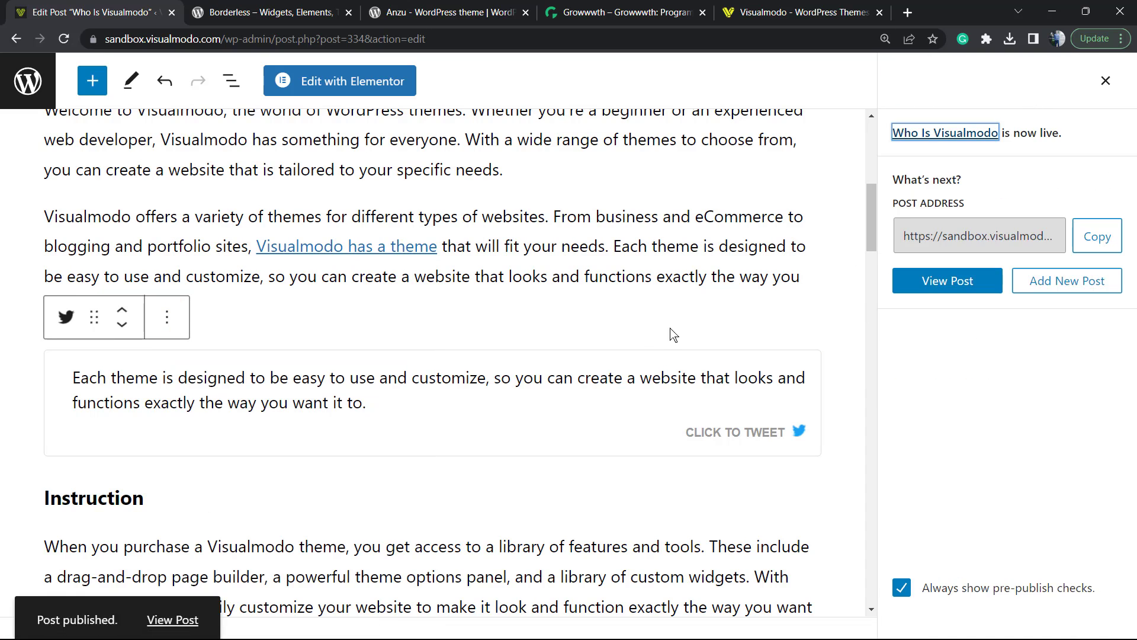
Step: View the published post in a new tab and switch to it
click(176, 581)
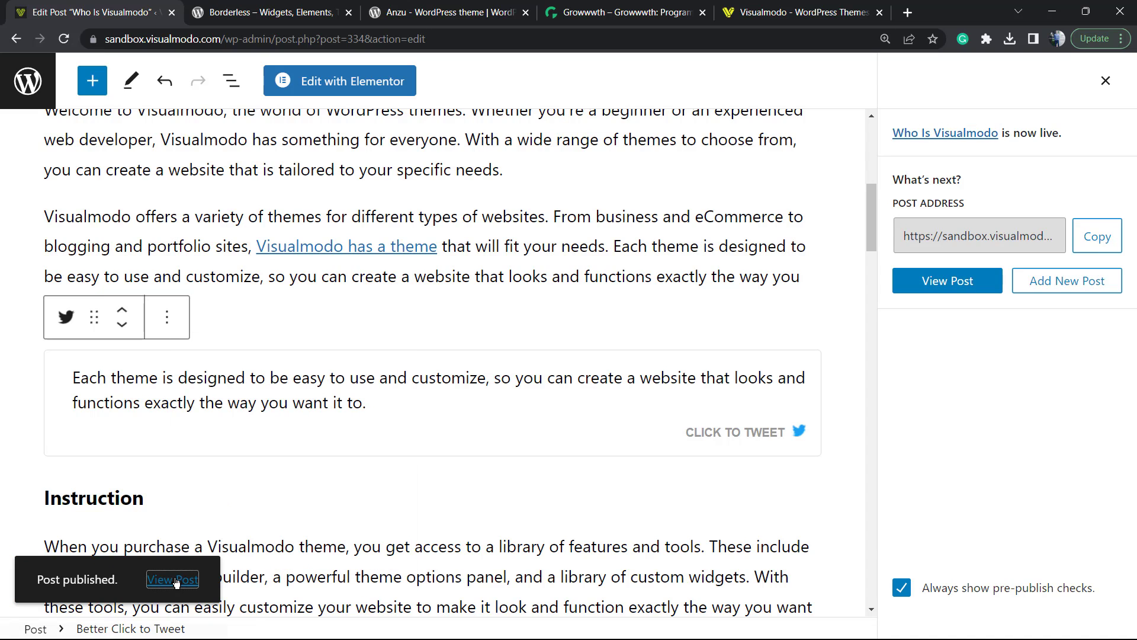
right_click(176, 582)
click(260, 453)
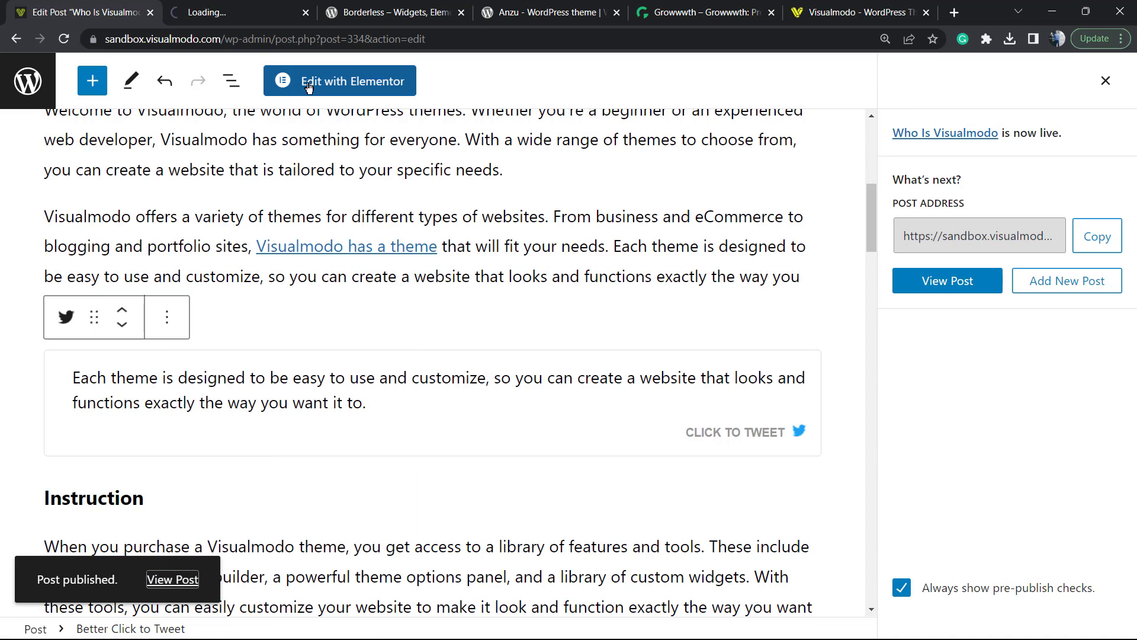
key(ctrl+Tab)
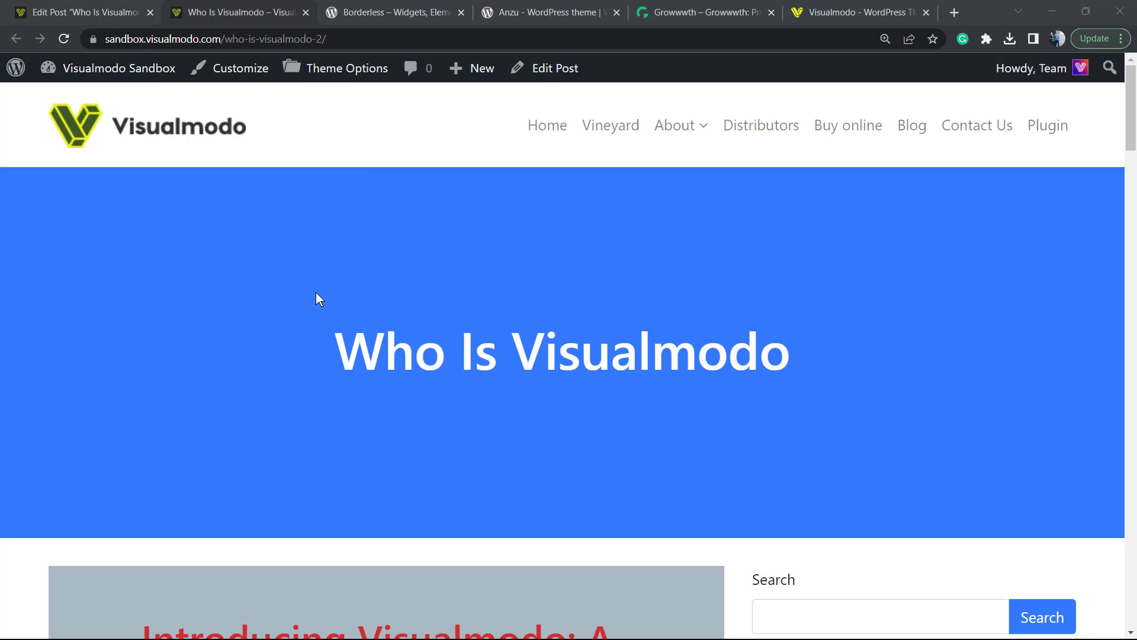
scroll(315, 293, down, 2)
scroll(315, 287, down, 3)
scroll(314, 284, down, 2)
scroll(314, 284, down, 2)
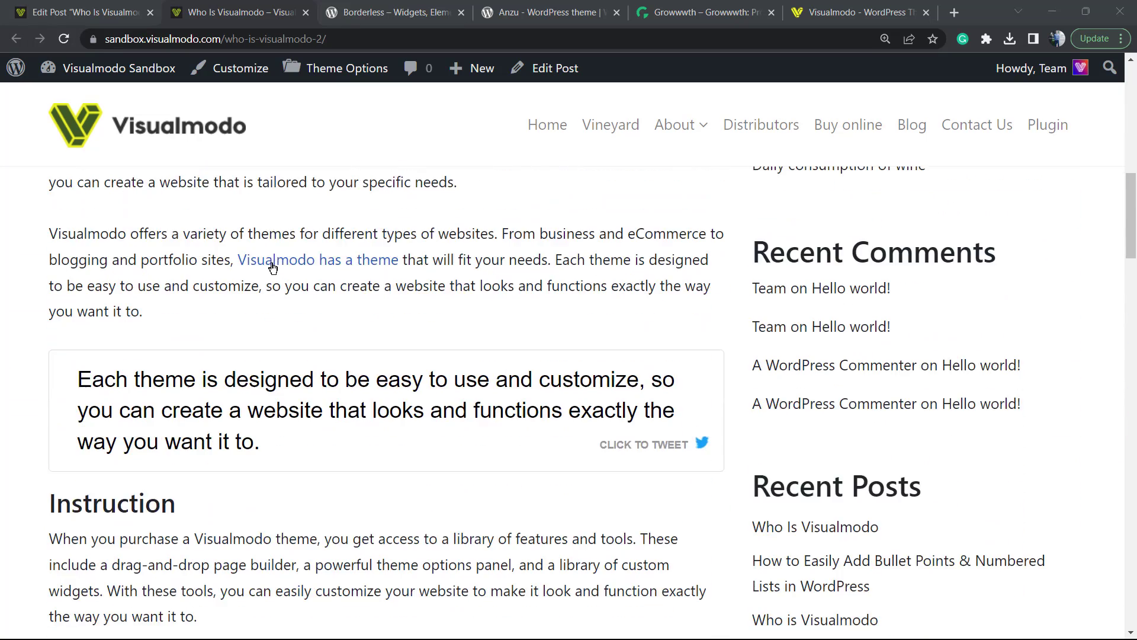
scroll(272, 264, down, 1)
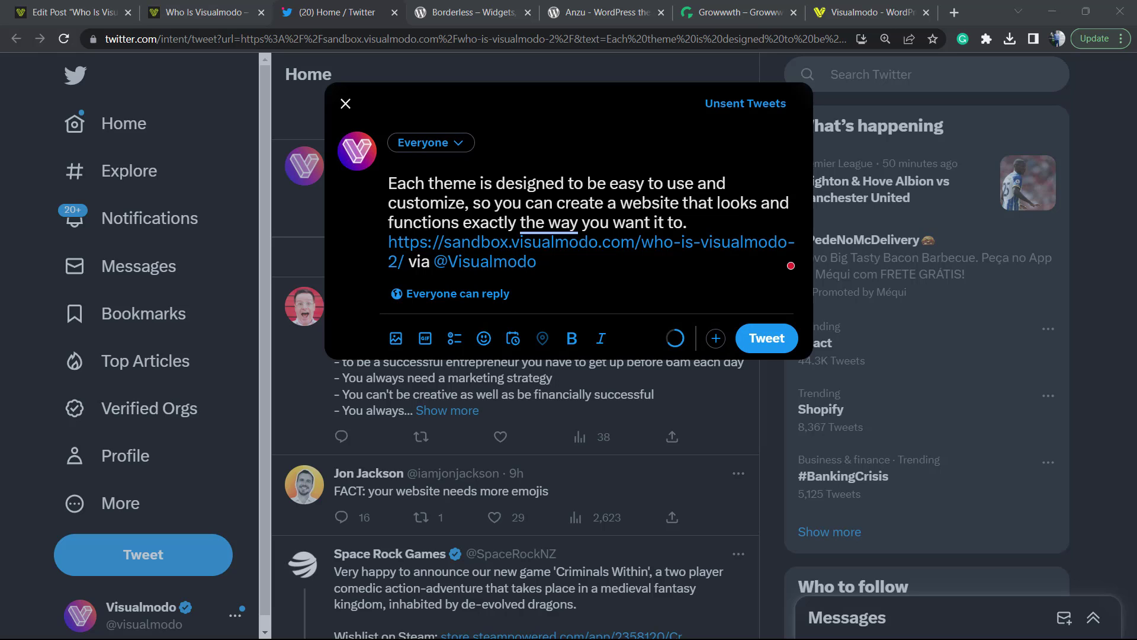
double_click(485, 261)
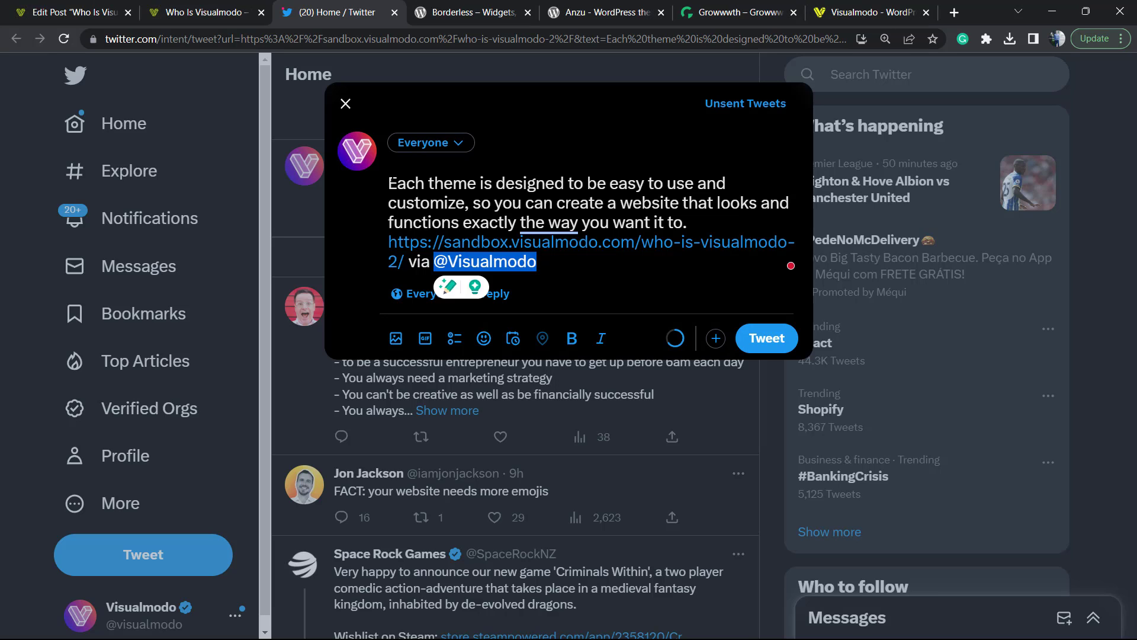
double_click(512, 183)
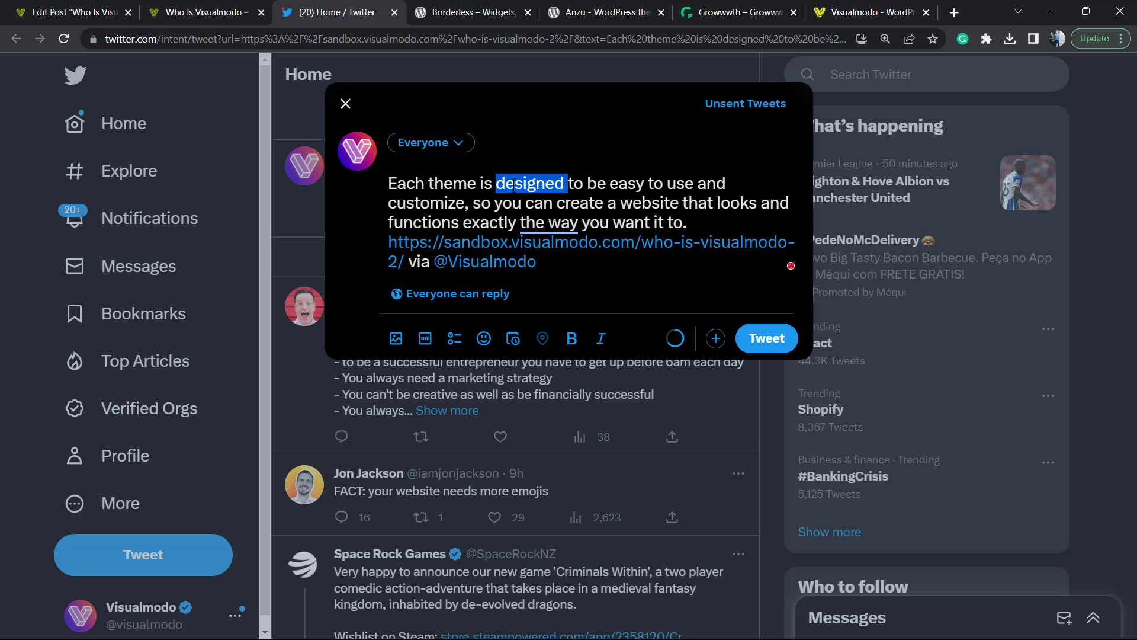
click(471, 185)
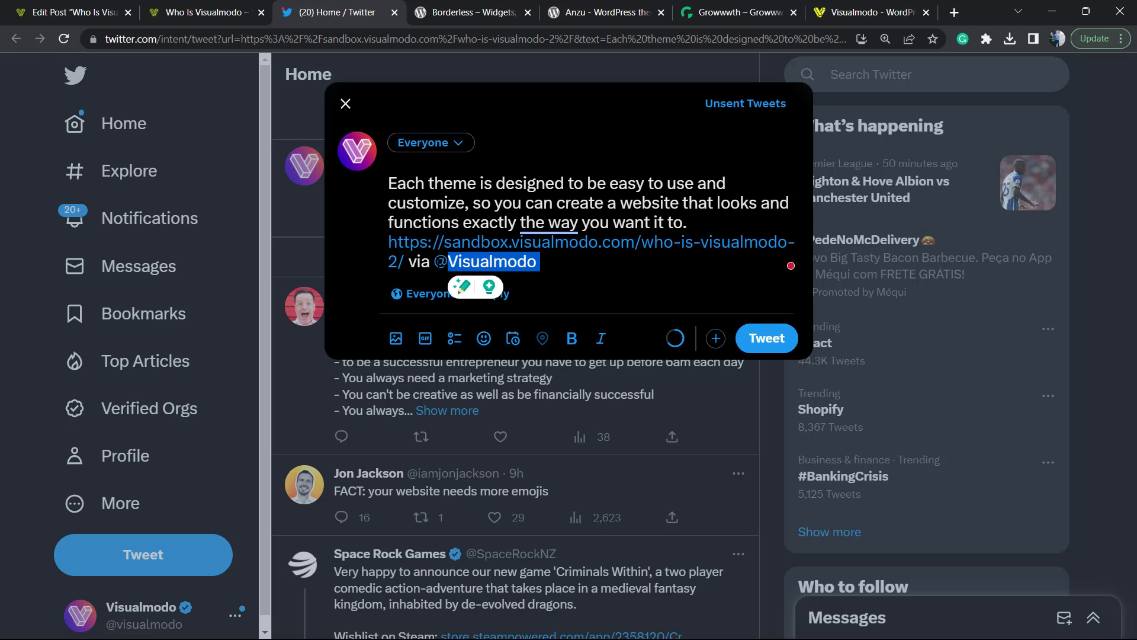
drag(539, 261, 539, 262)
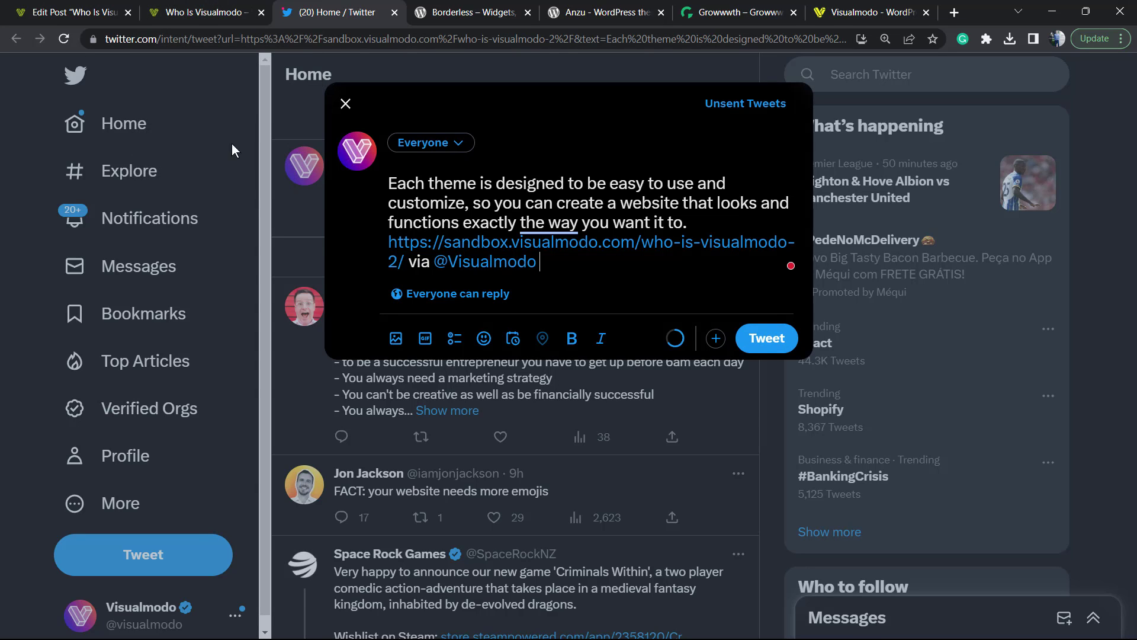
Step: Return to the editor and select the tweet block, checking its Visualmodo username and Click To Tweet prompt
click(203, 13)
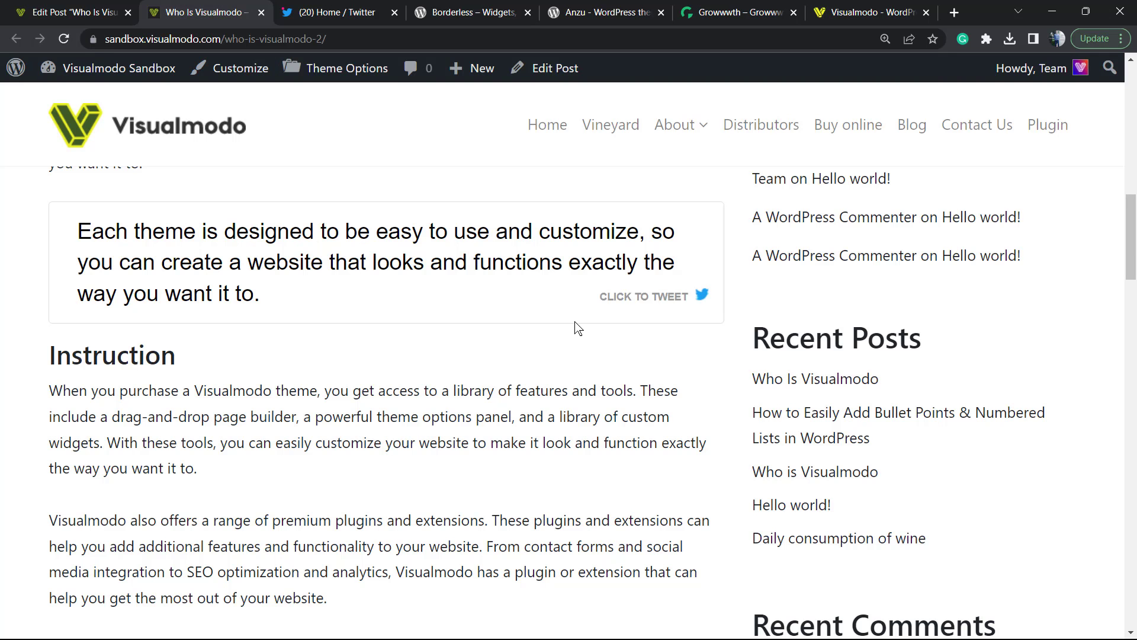
scroll(507, 386, up, 1)
scroll(461, 350, up, 1)
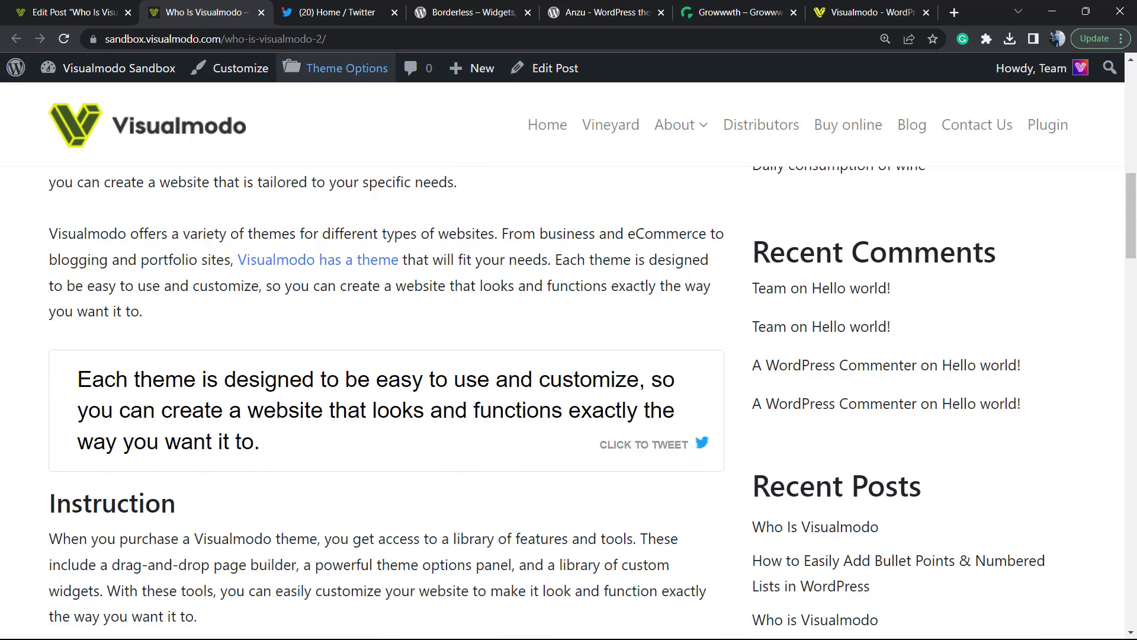
click(107, 12)
click(477, 431)
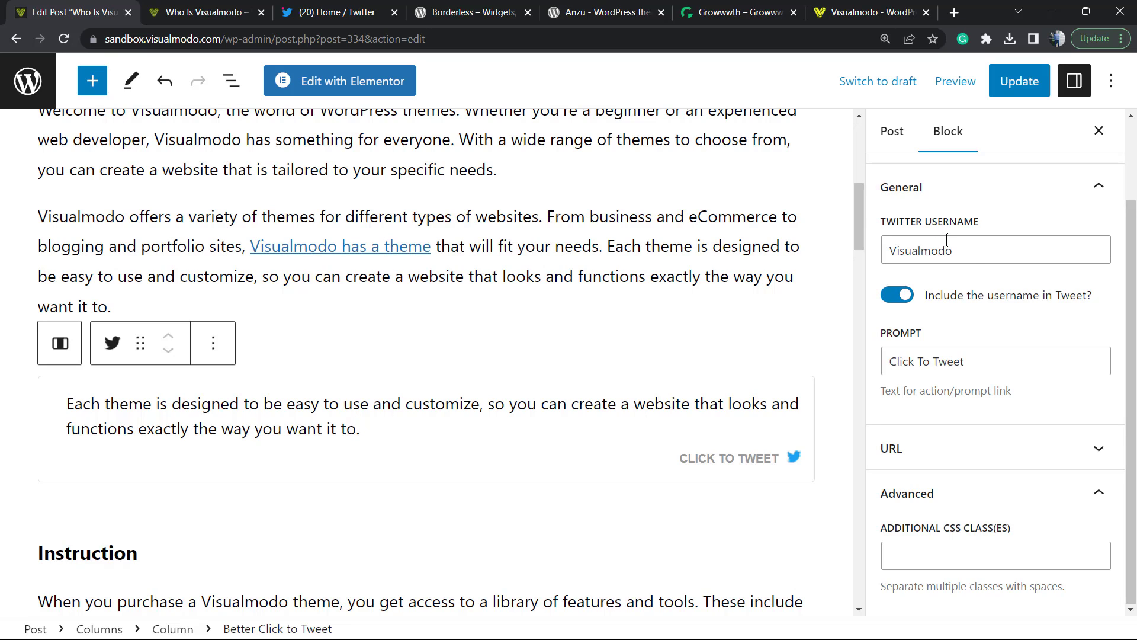
double_click(976, 250)
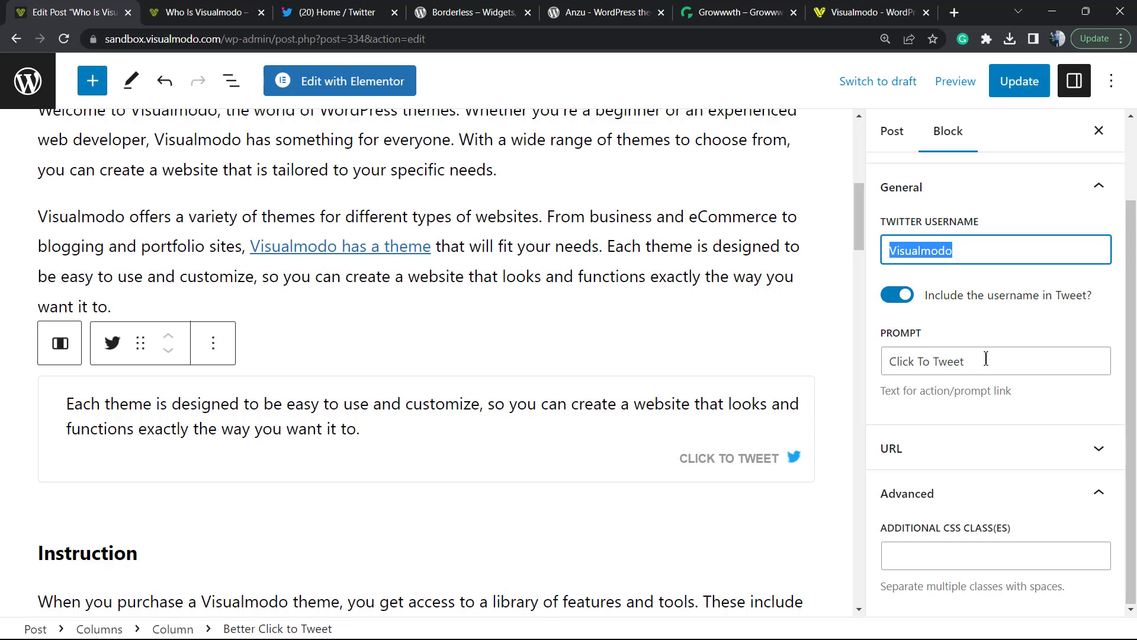
drag(983, 359, 879, 347)
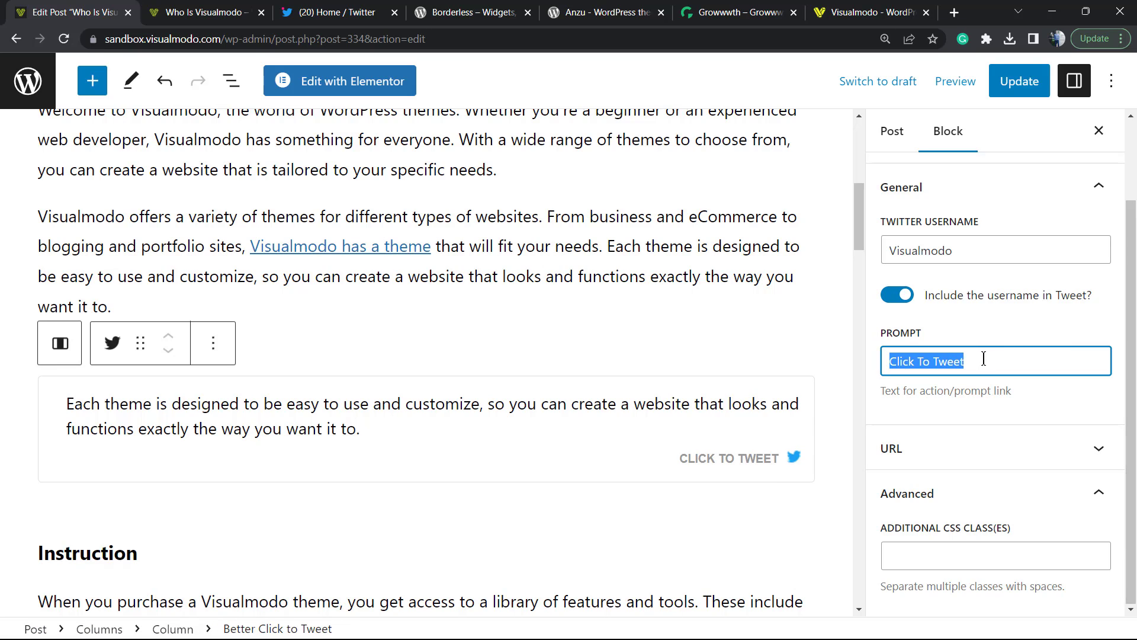
Step: Expand the block's URL options and its Advanced panel with the CSS class field
click(969, 432)
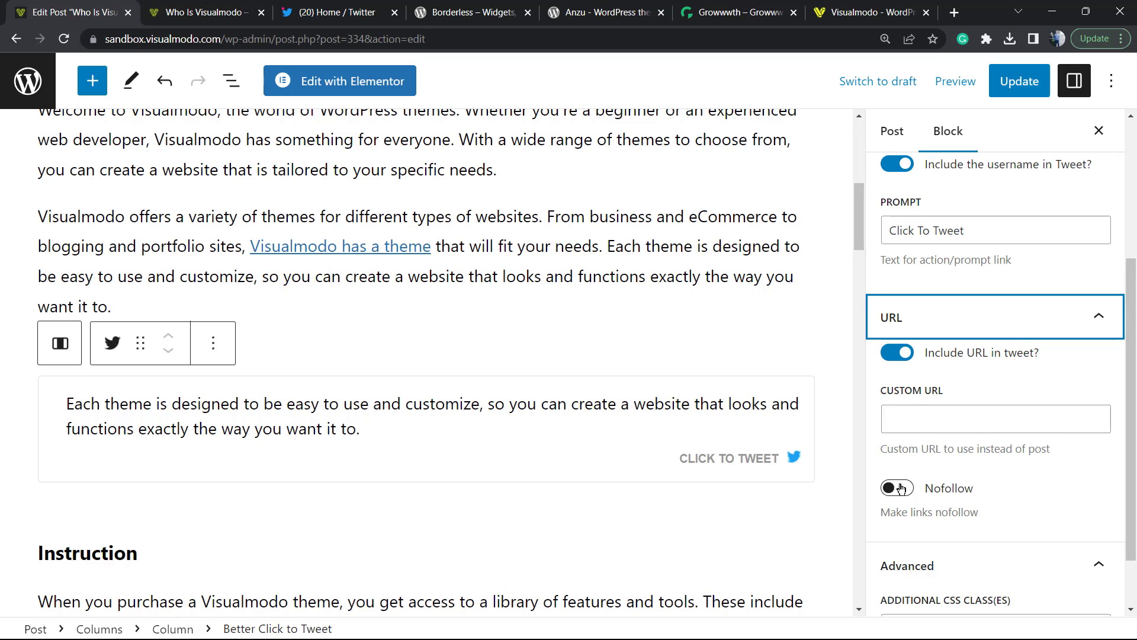
scroll(958, 400, down, 2)
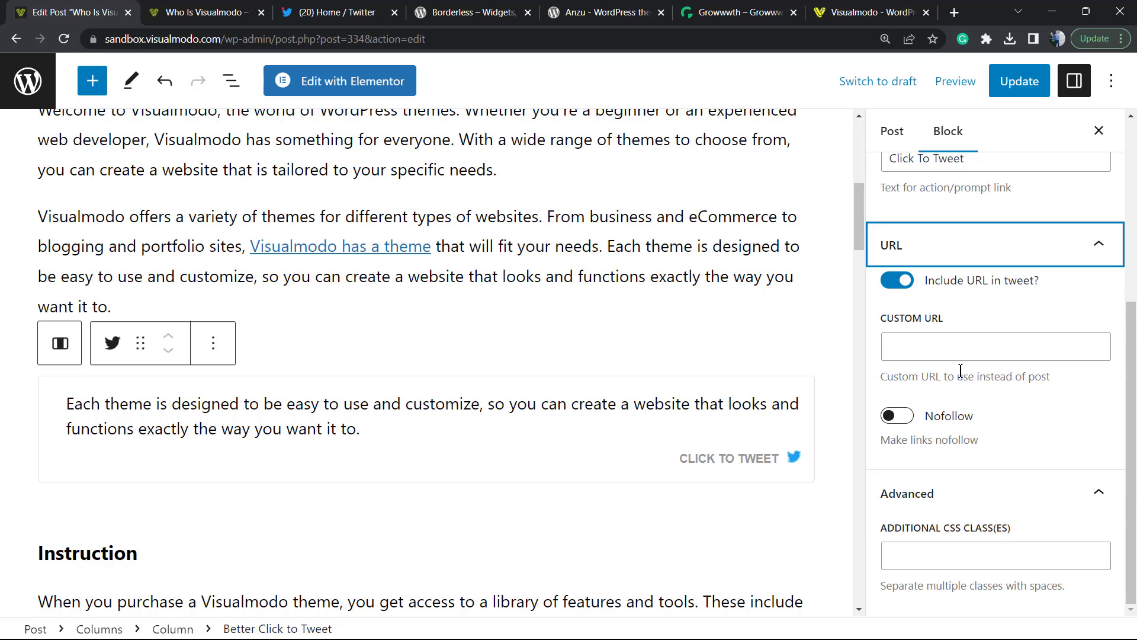
click(956, 490)
click(943, 583)
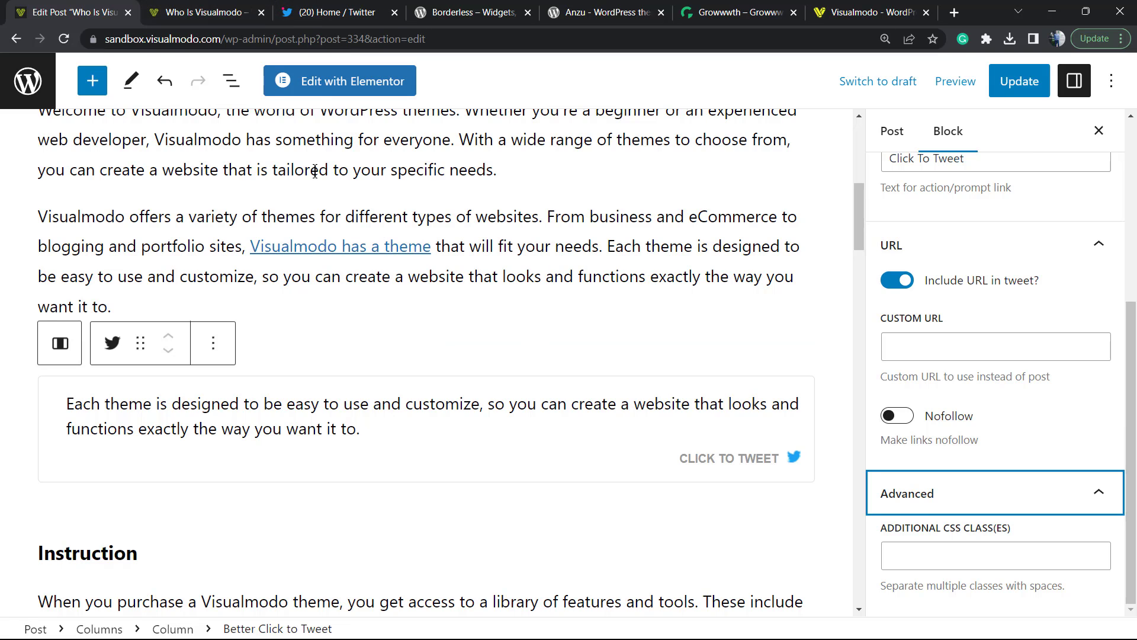
scroll(524, 259, up, 1)
scroll(520, 261, up, 2)
scroll(505, 273, down, 5)
scroll(504, 272, down, 2)
scroll(502, 277, down, 1)
scroll(500, 283, down, 1)
scroll(497, 281, up, 1)
scroll(492, 280, up, 2)
scroll(493, 281, up, 1)
scroll(493, 282, up, 2)
scroll(493, 283, up, 1)
scroll(492, 283, up, 1)
scroll(491, 283, up, 2)
scroll(490, 284, up, 2)
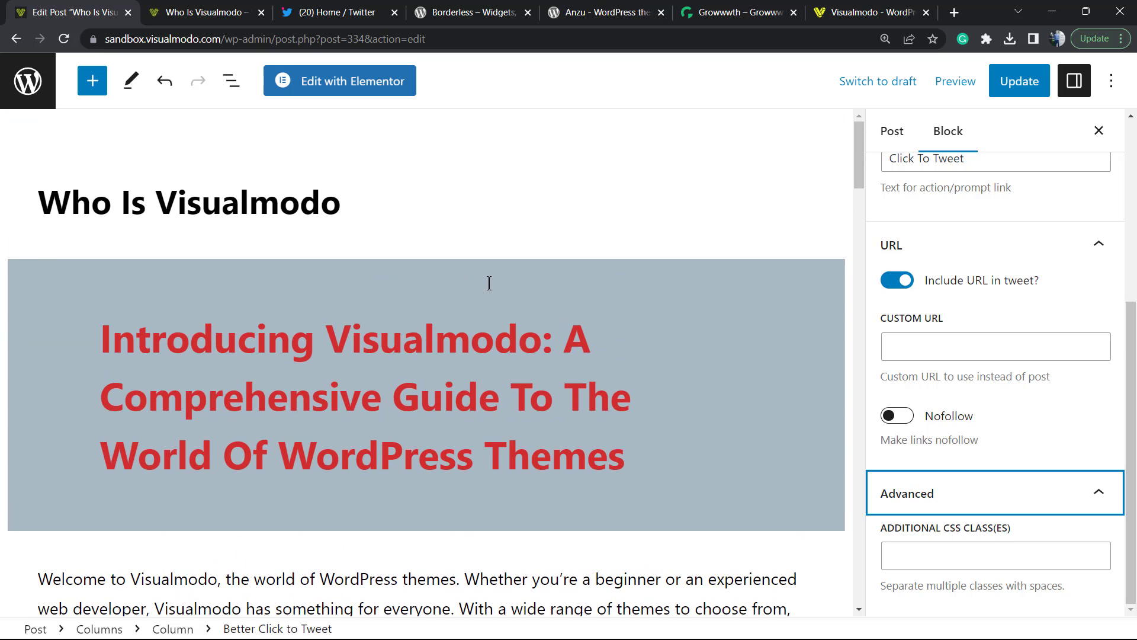
Step: Show the Borderless Widgets, Elements, Templates Toolkit plugin page, then switch to the Anzu theme page
click(346, 13)
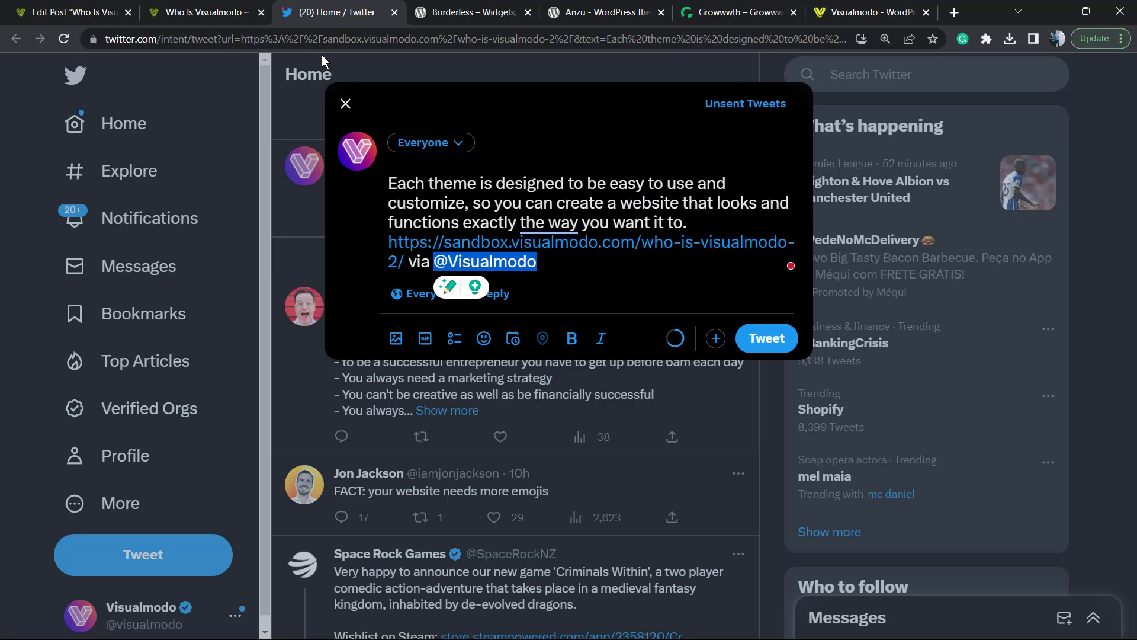
click(472, 11)
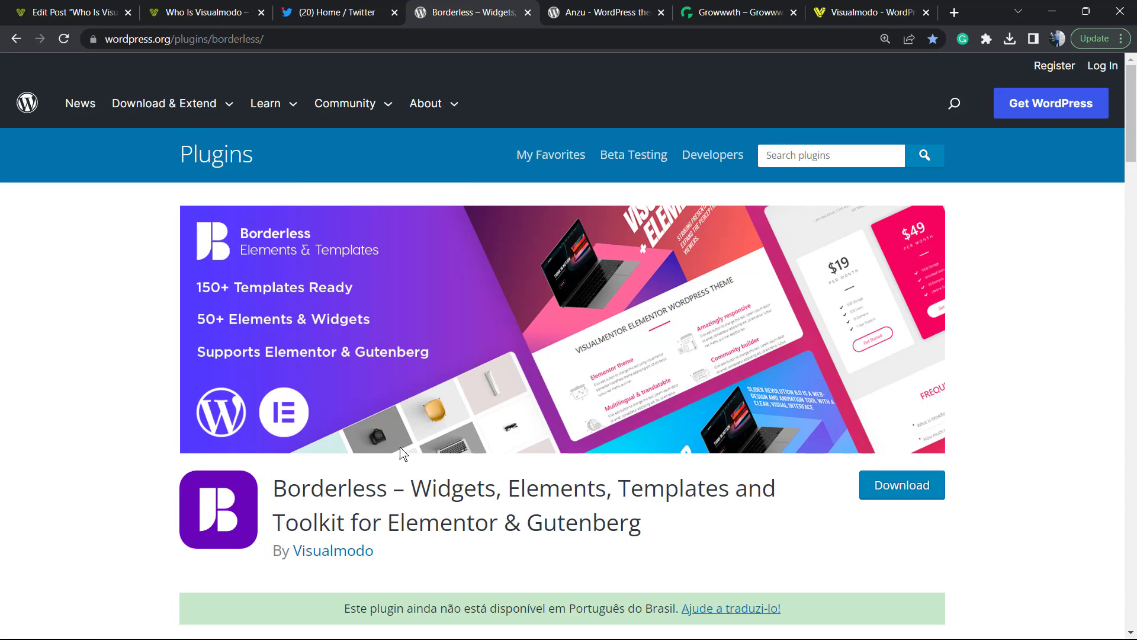
double_click(451, 488)
double_click(555, 487)
double_click(635, 485)
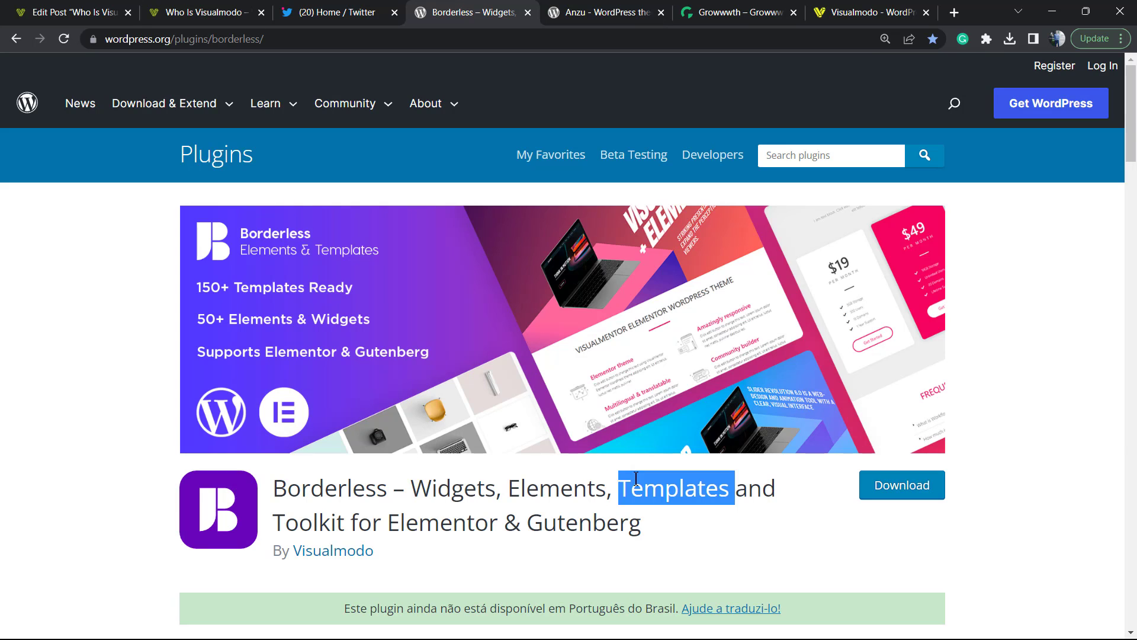
double_click(325, 512)
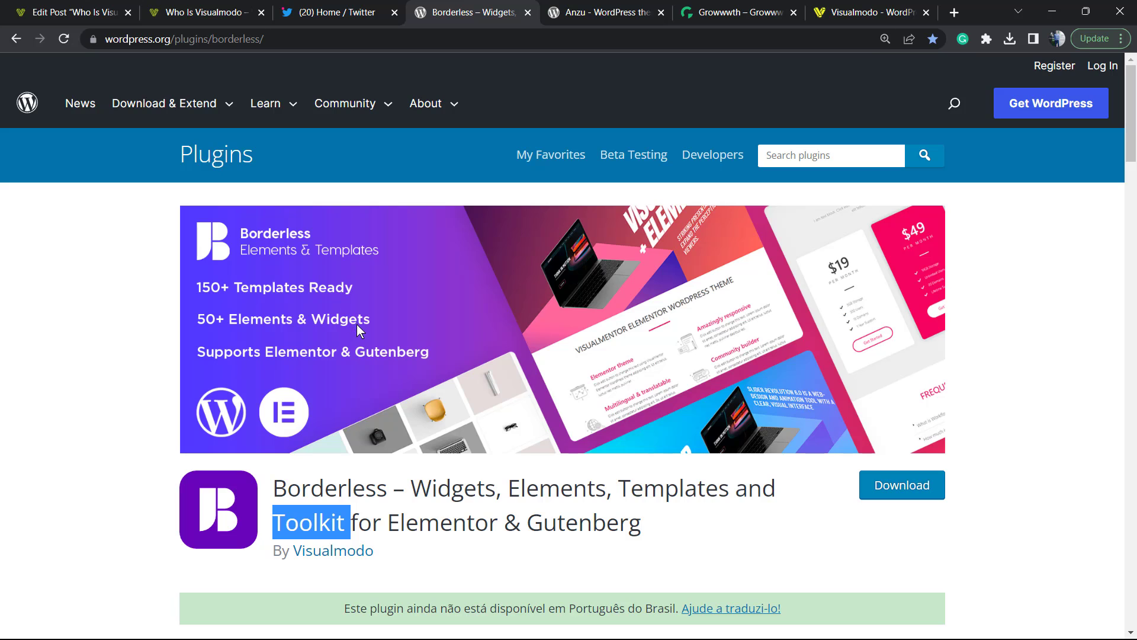
click(588, 10)
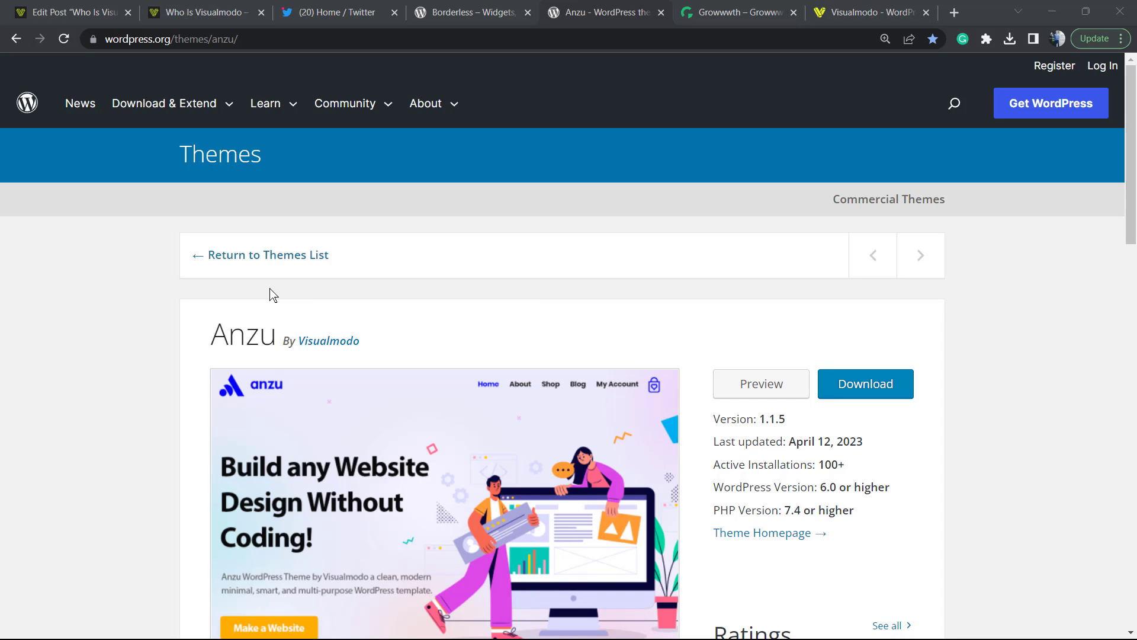
double_click(234, 336)
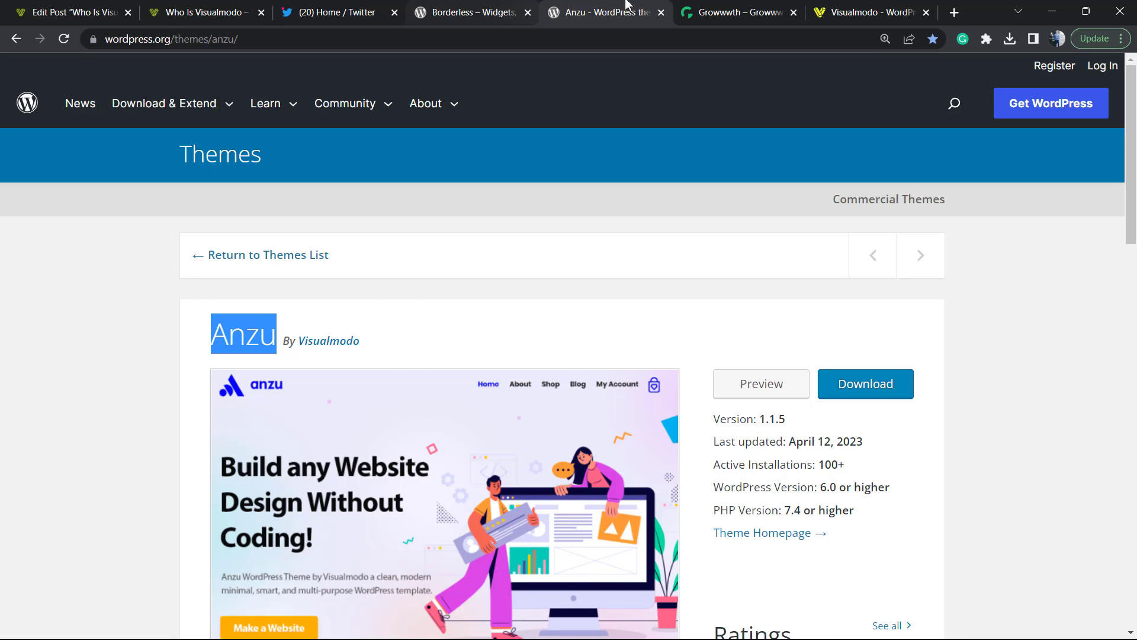
Step: Switch to the Growwwth guest posting site and browse its listed websites
click(736, 11)
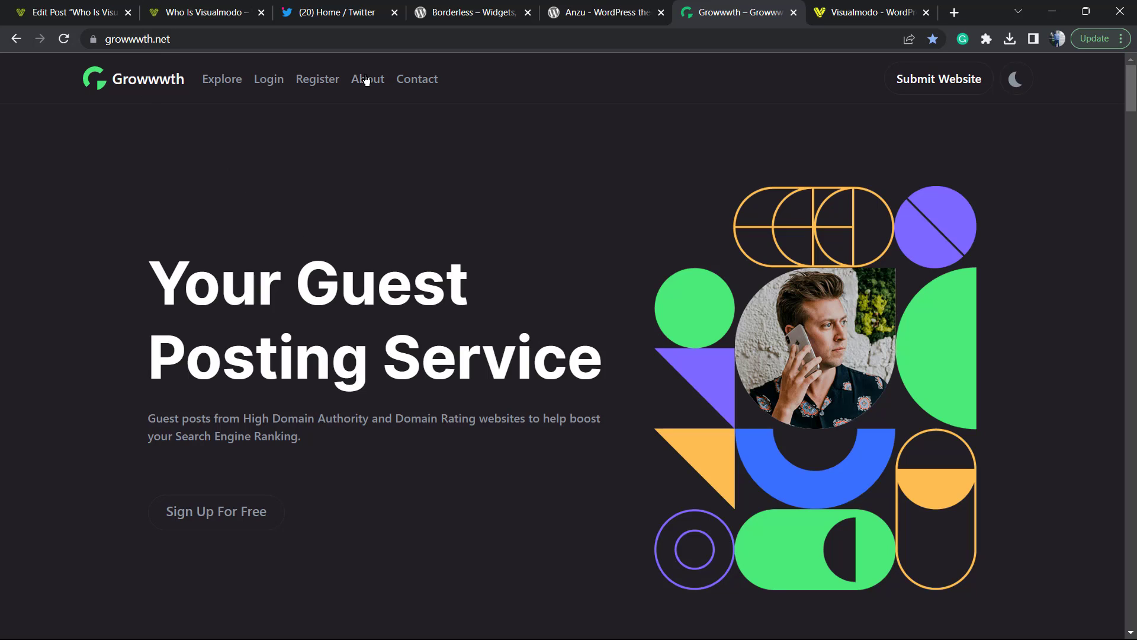
scroll(681, 242, down, 2)
scroll(678, 248, down, 1)
scroll(656, 292, down, 2)
scroll(646, 356, down, 3)
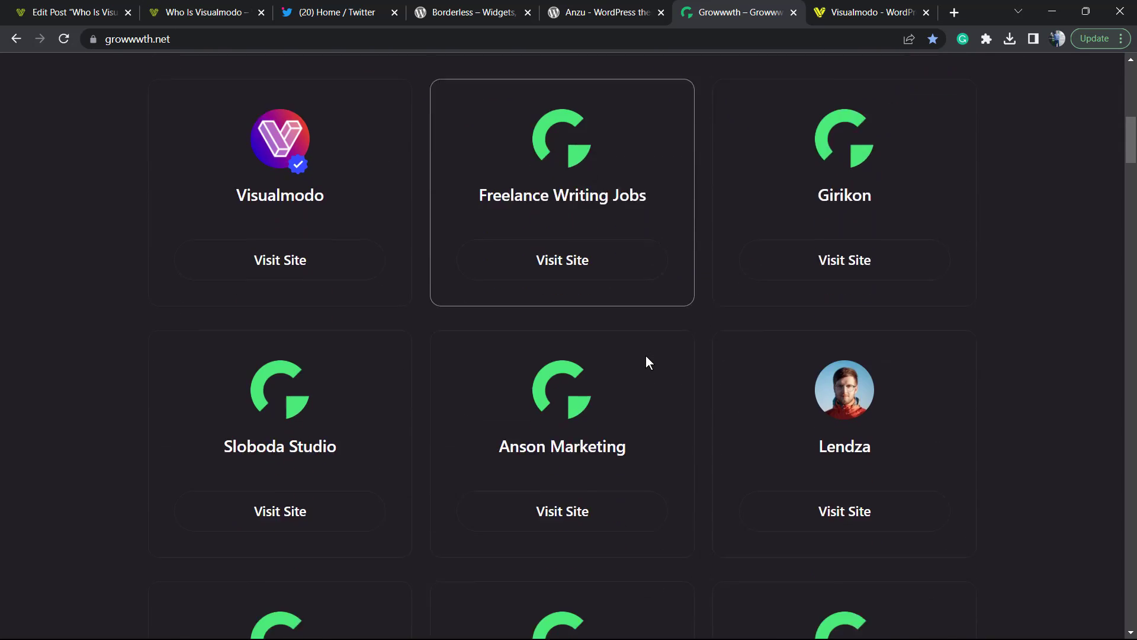
scroll(646, 356, down, 2)
scroll(646, 355, down, 2)
scroll(645, 357, down, 2)
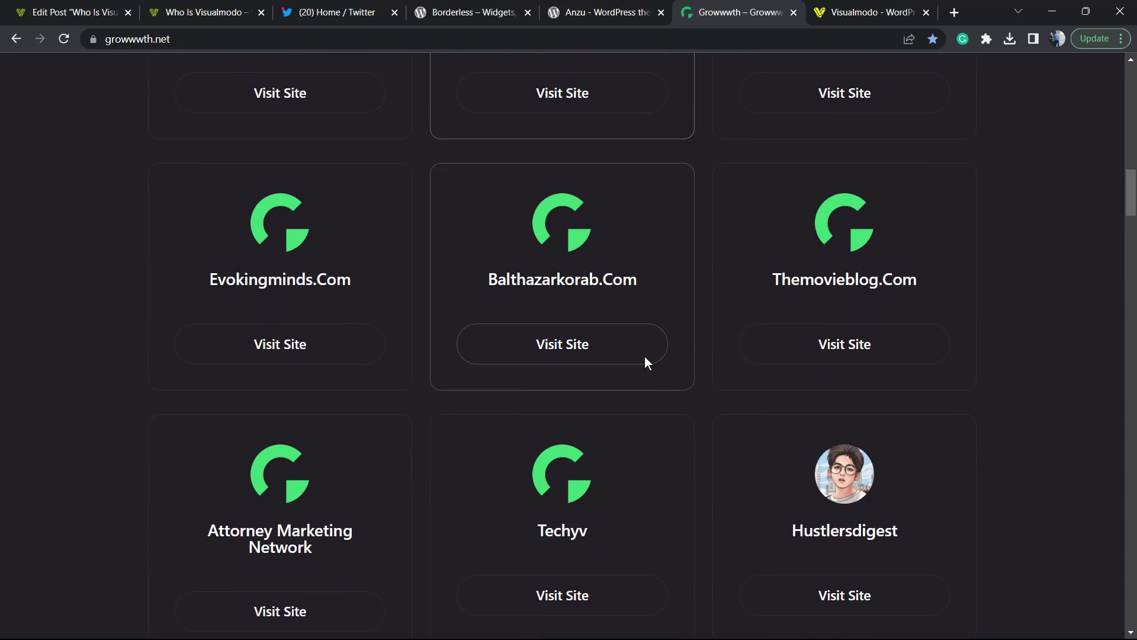
scroll(645, 362, down, 2)
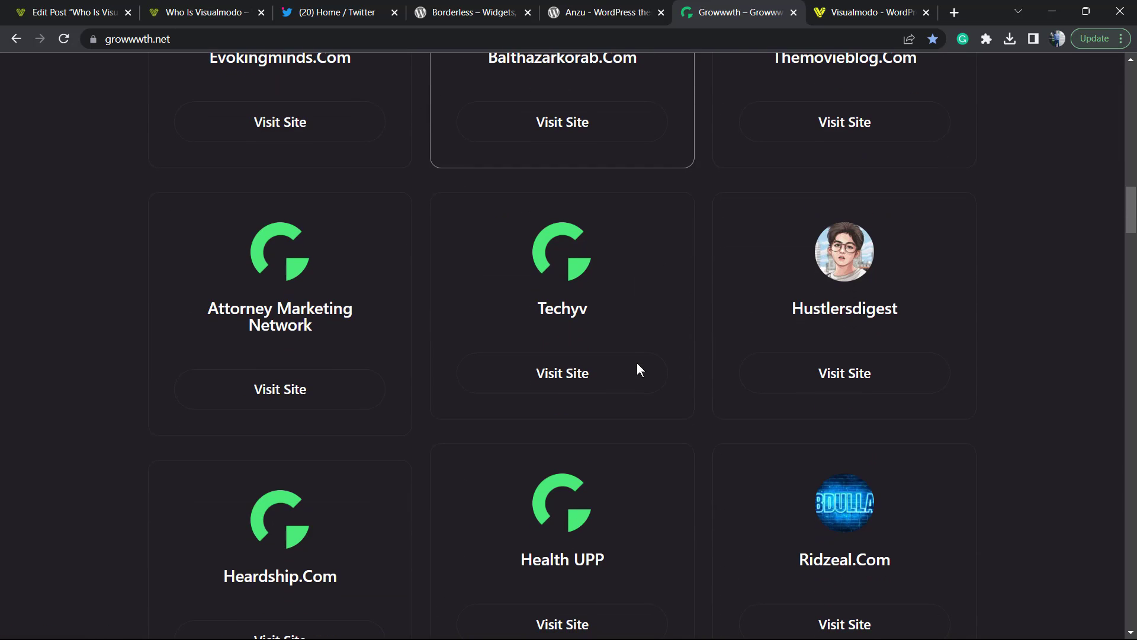
scroll(635, 371, down, 1)
scroll(632, 375, down, 1)
scroll(630, 373, down, 2)
scroll(629, 370, up, 1)
scroll(628, 370, down, 1)
scroll(628, 370, down, 2)
scroll(621, 380, down, 1)
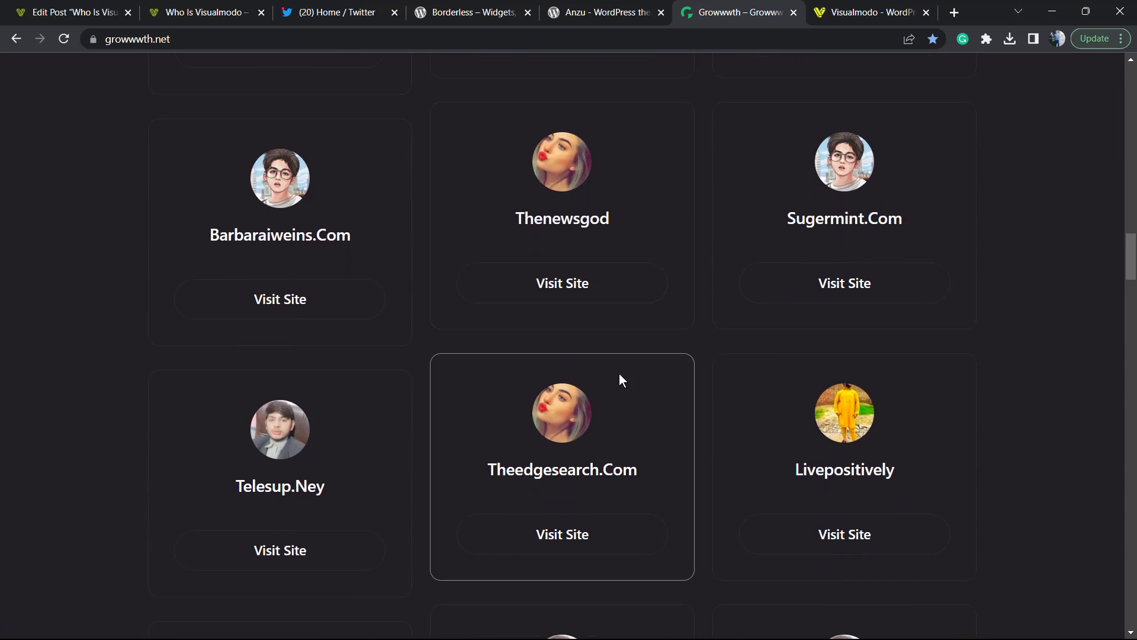
scroll(619, 374, down, 2)
scroll(613, 376, down, 1)
scroll(612, 376, down, 2)
scroll(613, 376, down, 3)
scroll(614, 384, down, 2)
scroll(609, 388, down, 2)
scroll(609, 389, down, 1)
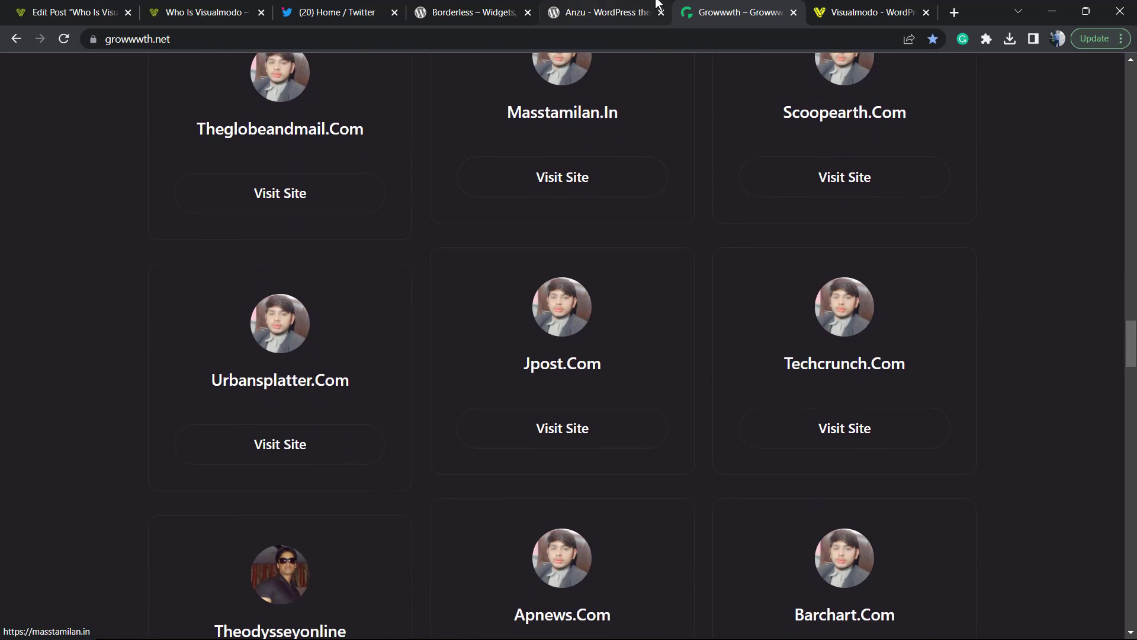
Step: Switch to the Visualmodo site and open its Templates Library to browse ready-made site templates
click(862, 12)
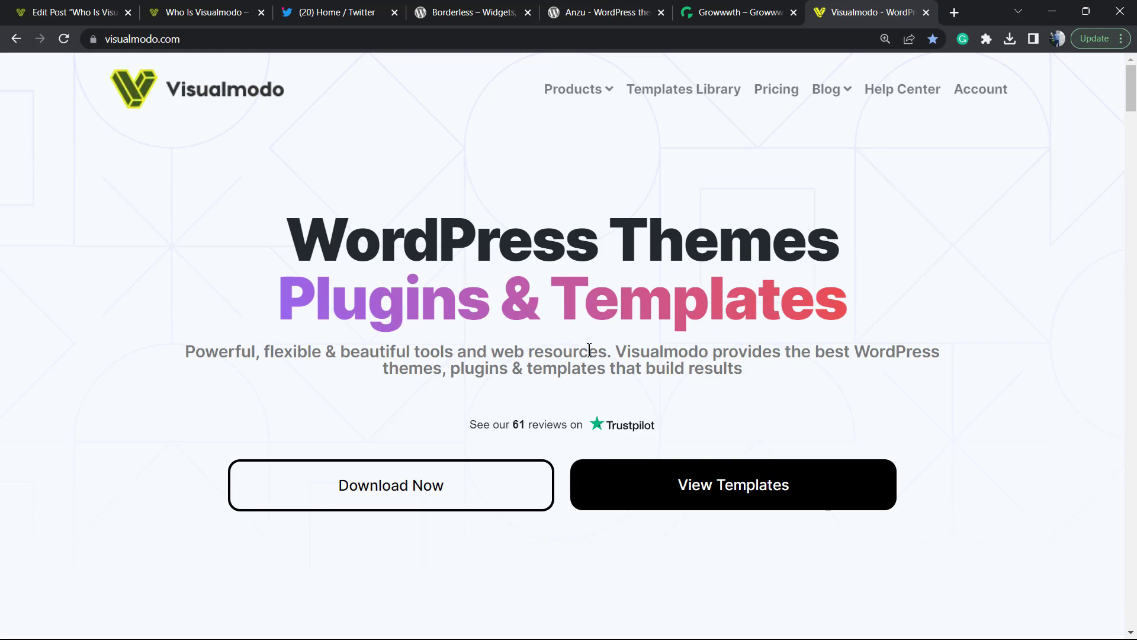
click(676, 106)
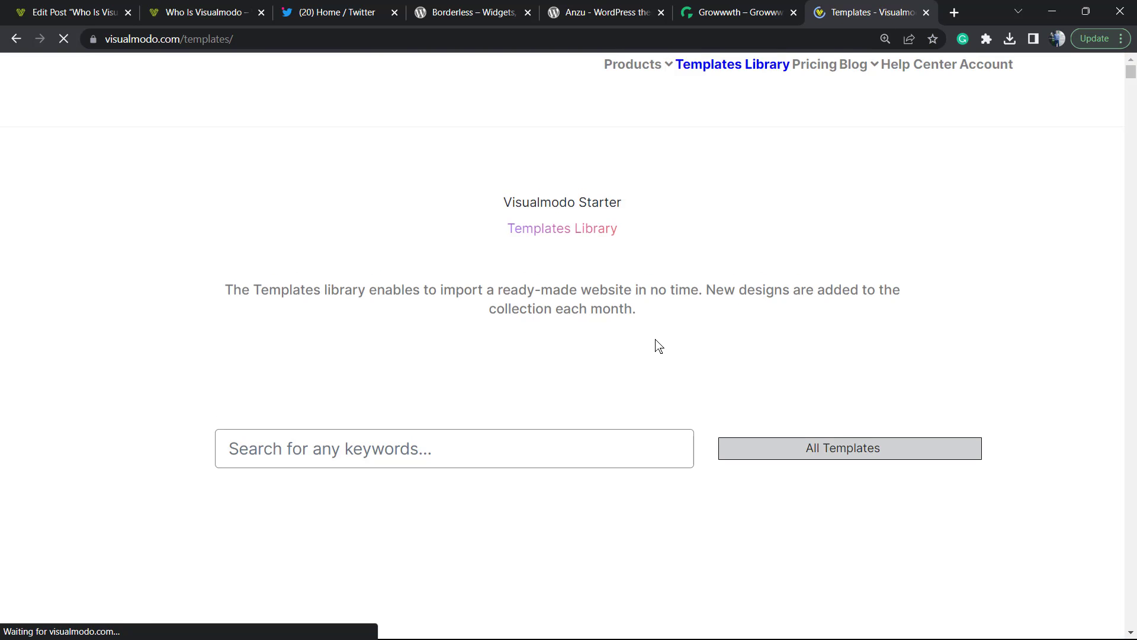
scroll(655, 331, down, 2)
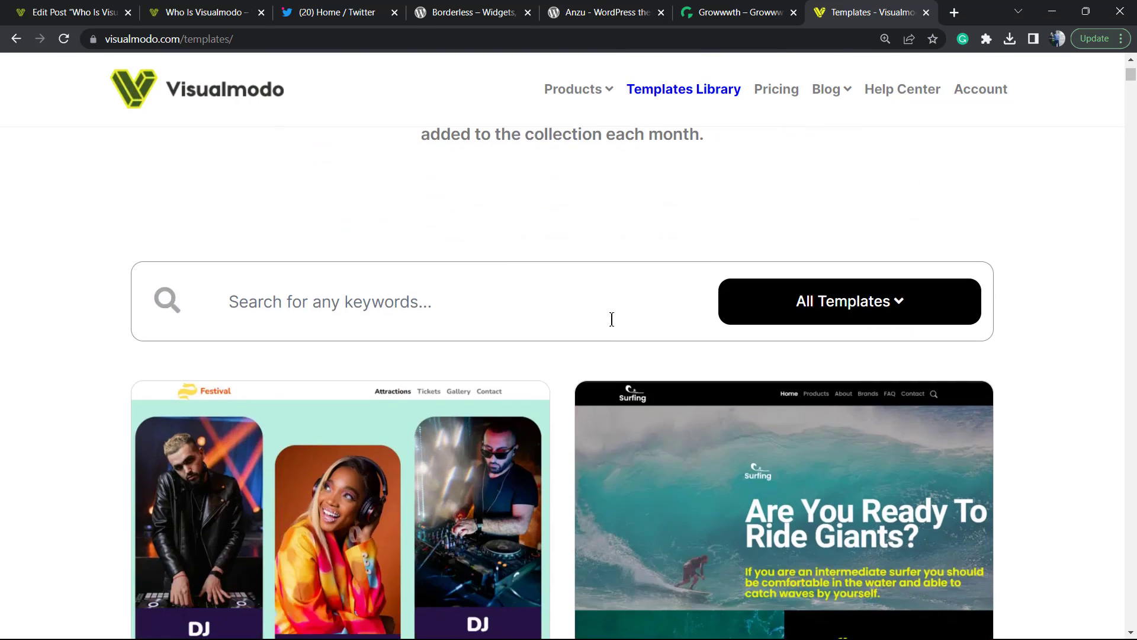
scroll(553, 376, down, 2)
scroll(540, 375, down, 1)
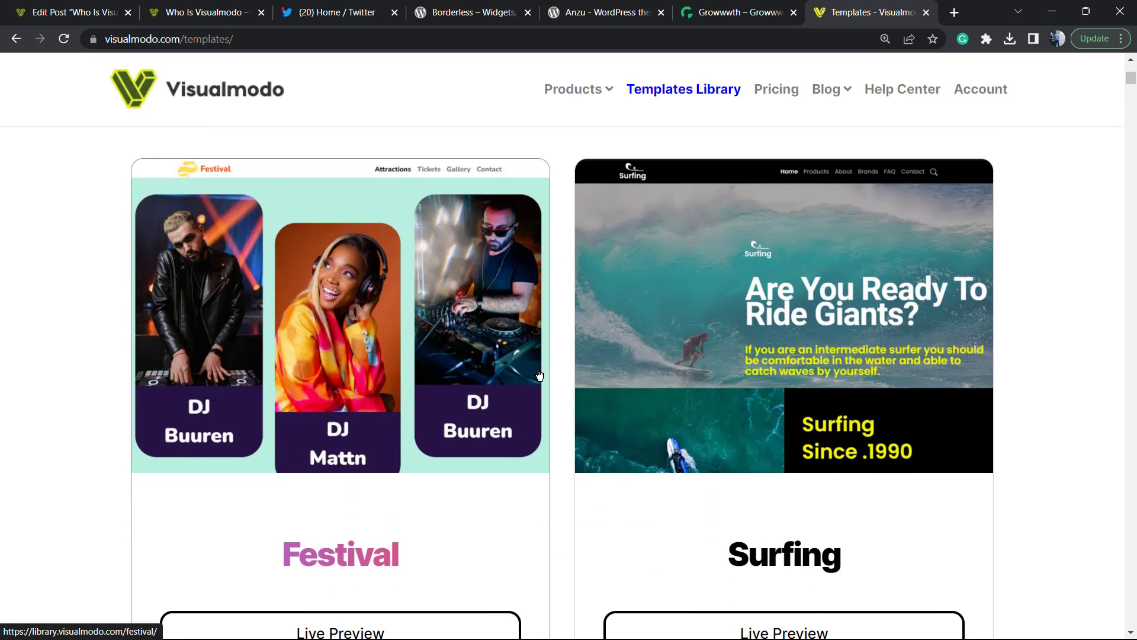
scroll(538, 375, down, 2)
scroll(535, 373, down, 1)
scroll(536, 375, down, 1)
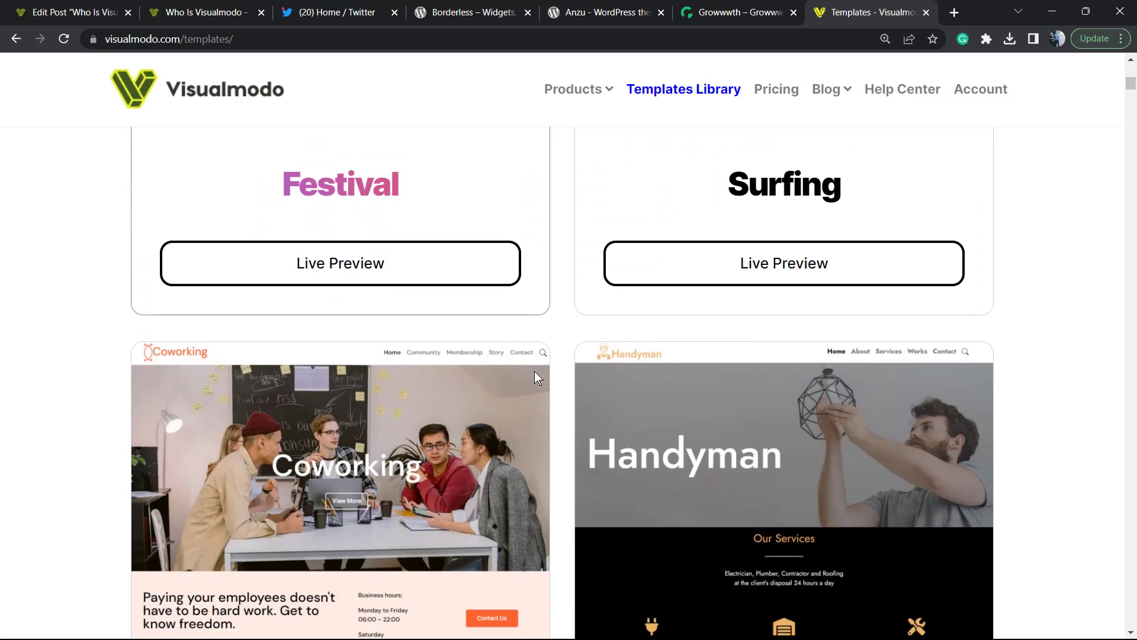
scroll(538, 392, down, 1)
scroll(542, 392, down, 1)
scroll(542, 400, down, 2)
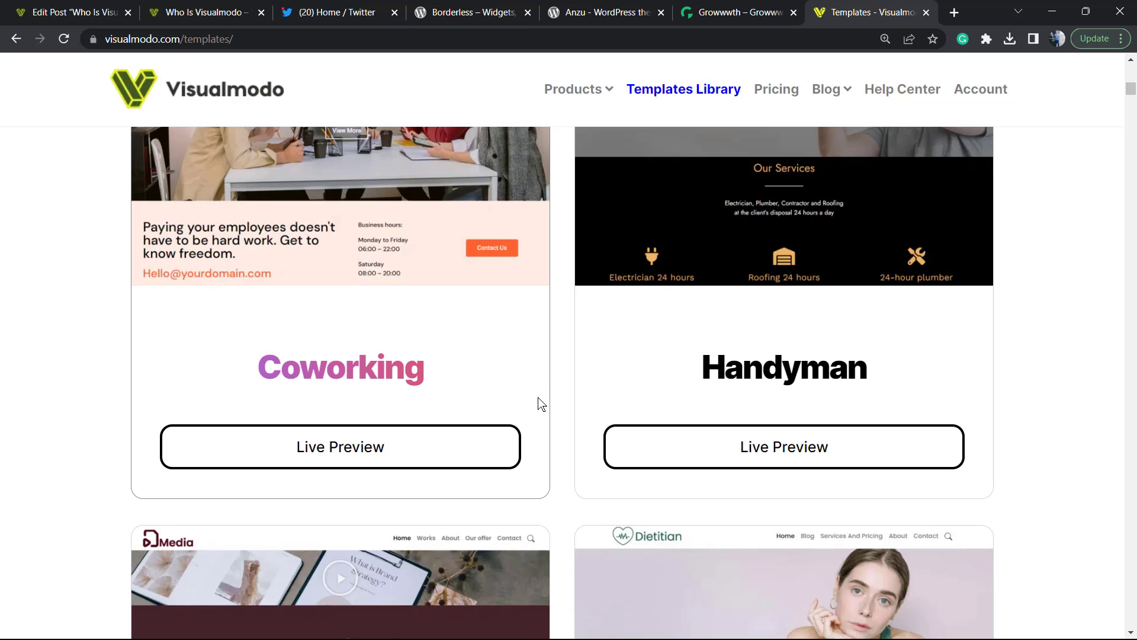
scroll(546, 404, down, 3)
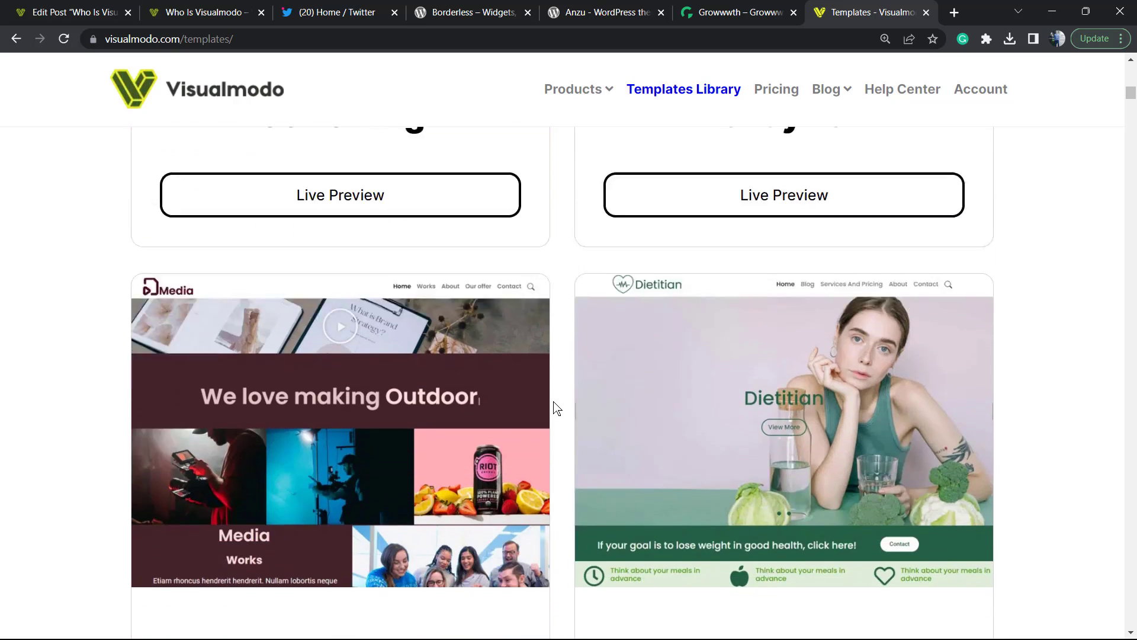
scroll(561, 408, down, 3)
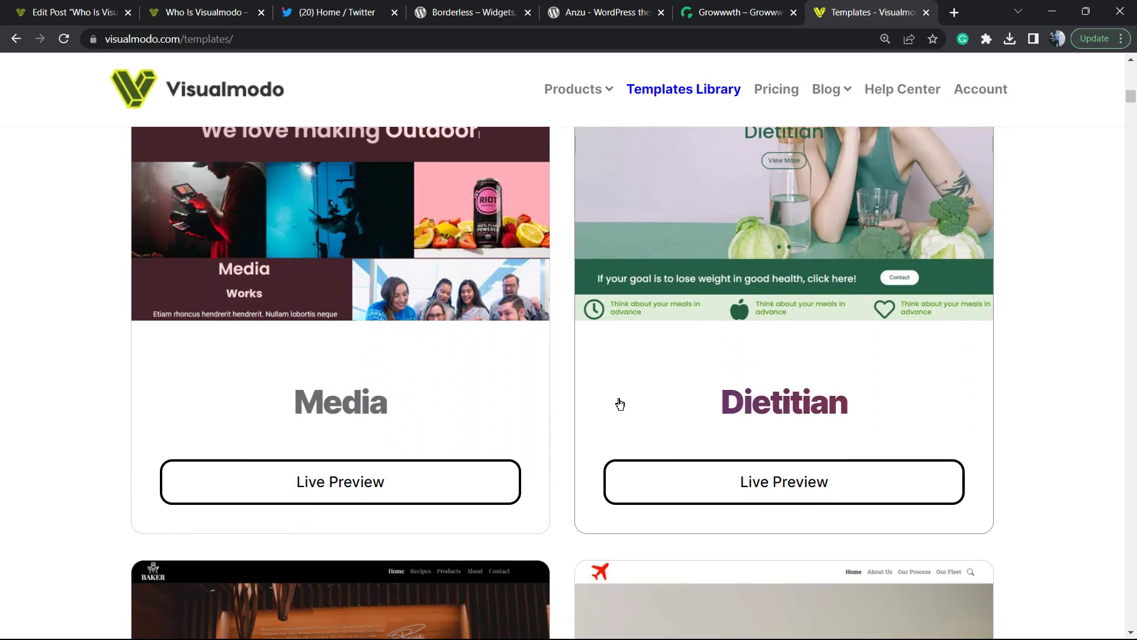
scroll(619, 405, down, 2)
scroll(533, 404, down, 2)
scroll(537, 408, down, 1)
scroll(544, 413, down, 2)
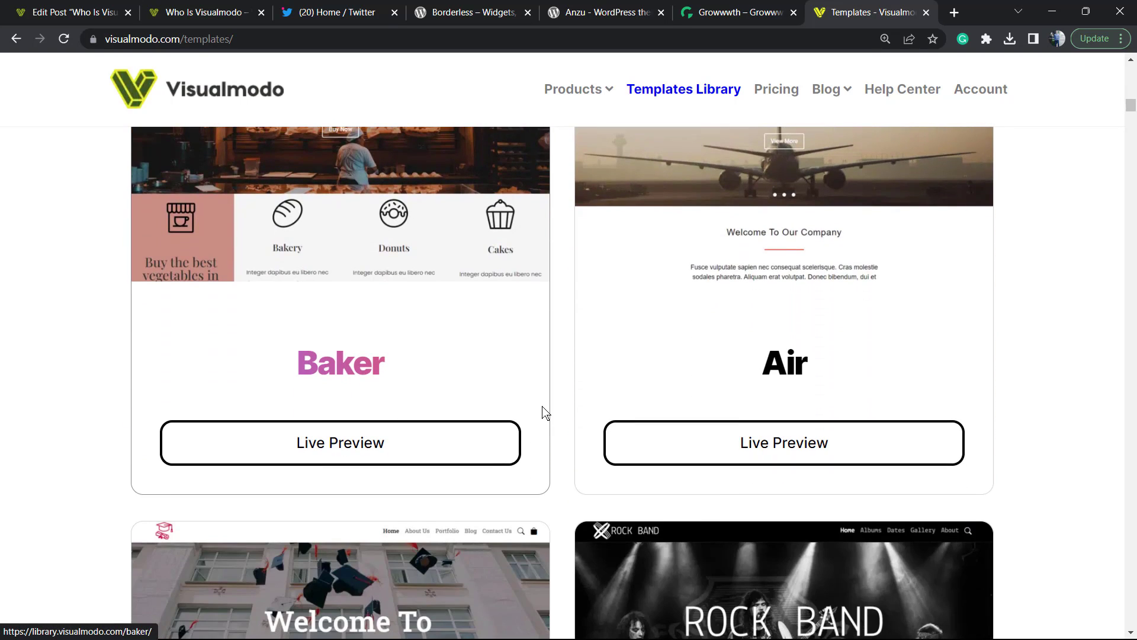
scroll(542, 415, down, 1)
scroll(537, 415, down, 2)
scroll(536, 415, down, 2)
scroll(536, 417, down, 3)
scroll(535, 416, down, 1)
scroll(536, 415, down, 2)
scroll(536, 416, down, 3)
scroll(536, 416, down, 2)
scroll(534, 415, down, 3)
scroll(542, 416, down, 1)
scroll(553, 415, down, 4)
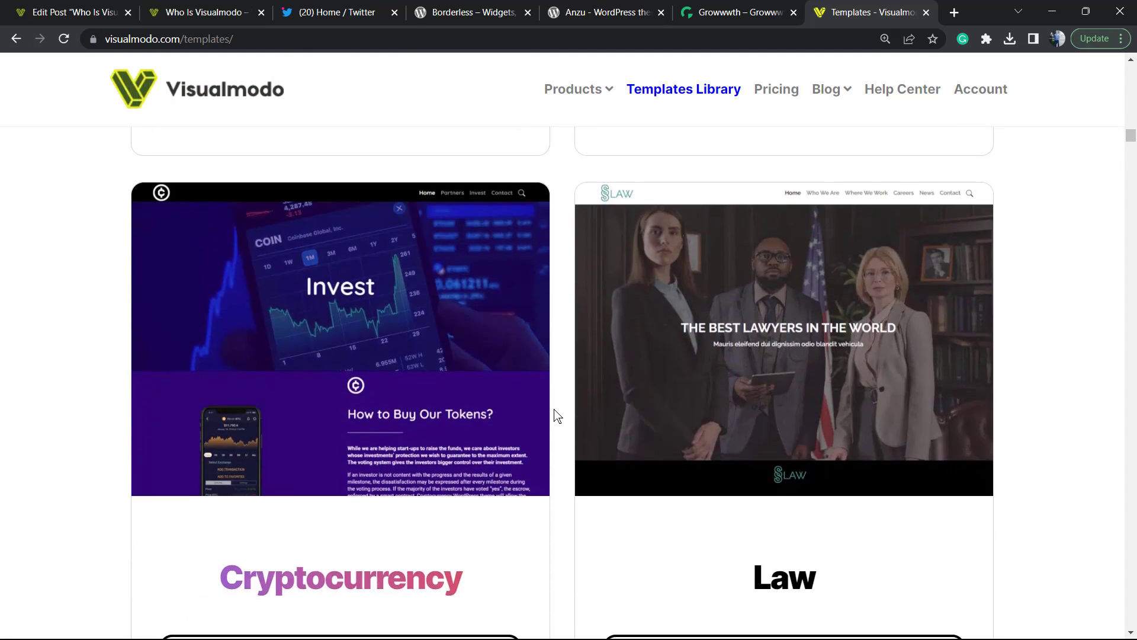
scroll(554, 415, down, 3)
scroll(556, 412, down, 1)
scroll(556, 411, down, 1)
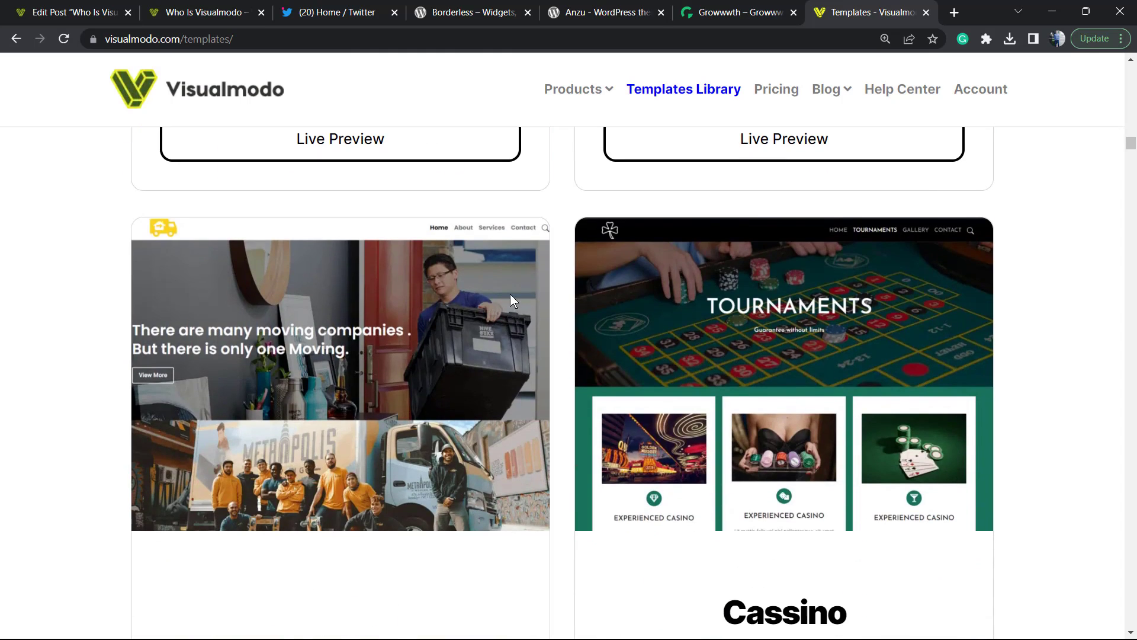